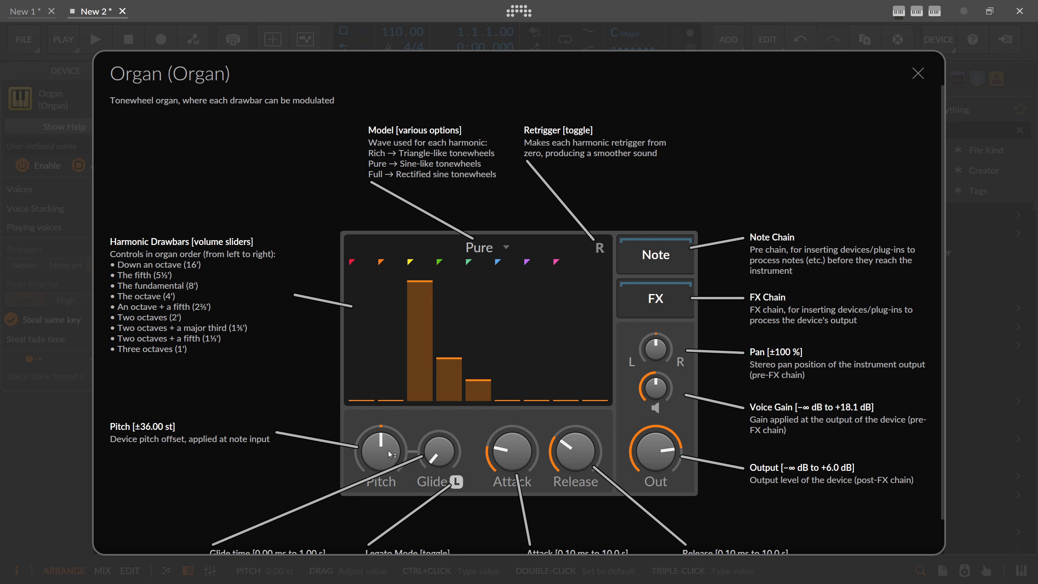
Step: Try a shifted Pitch offset on the Organ and reset it to its default
drag(392, 451, 392, 388)
drag(392, 448, 381, 450)
double_click(381, 449)
Step: Try a longer Glide time of about 111 ms and reset the glide to its default
drag(446, 455, 447, 422)
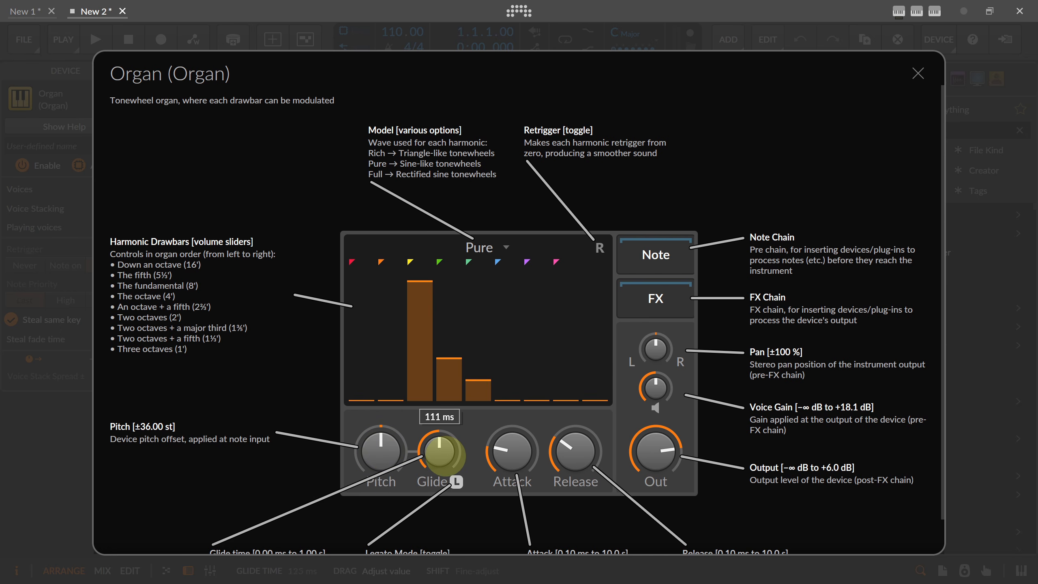
double_click(447, 455)
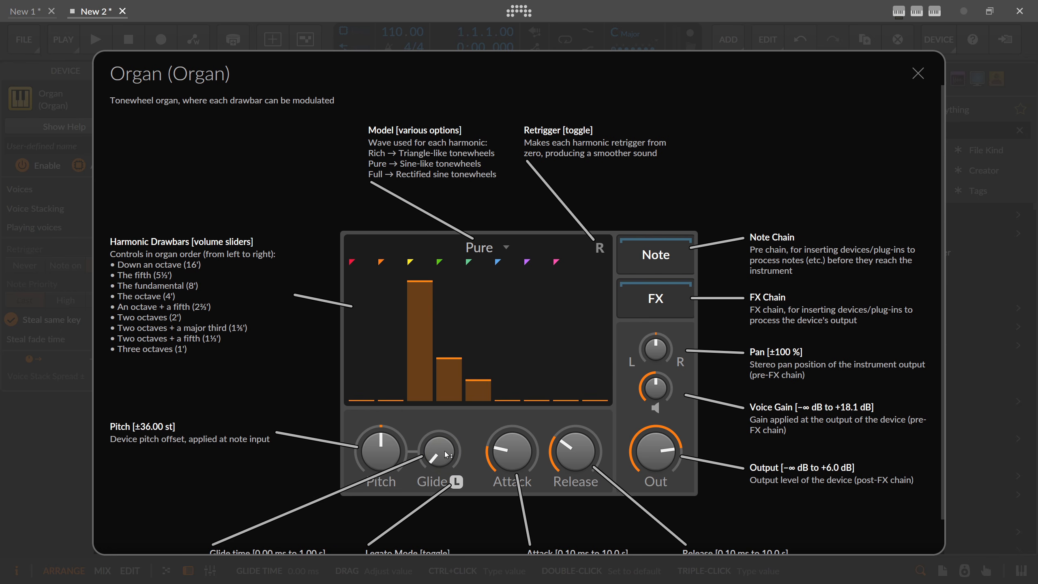
drag(445, 448, 444, 449)
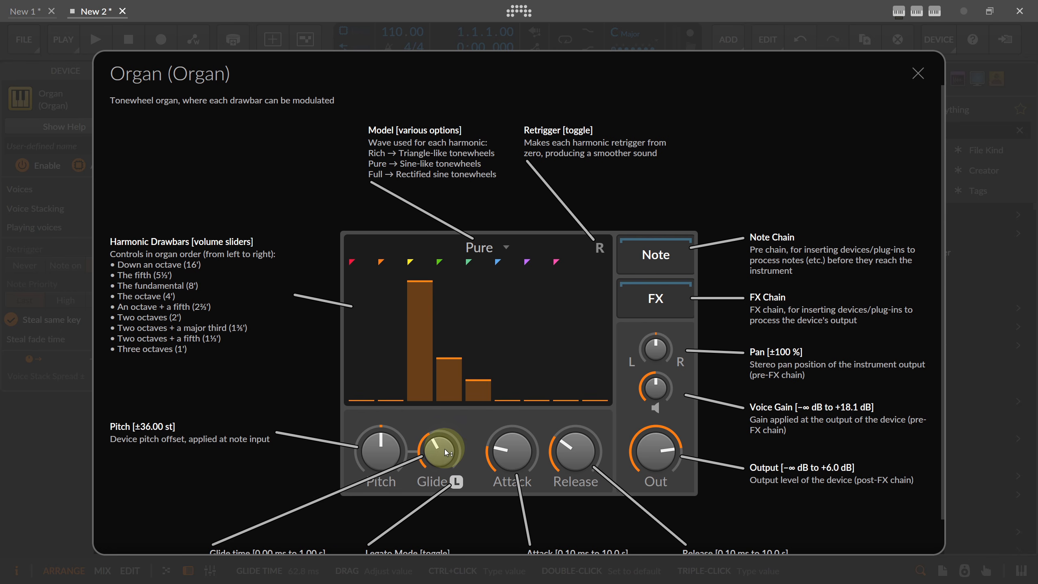
double_click(444, 450)
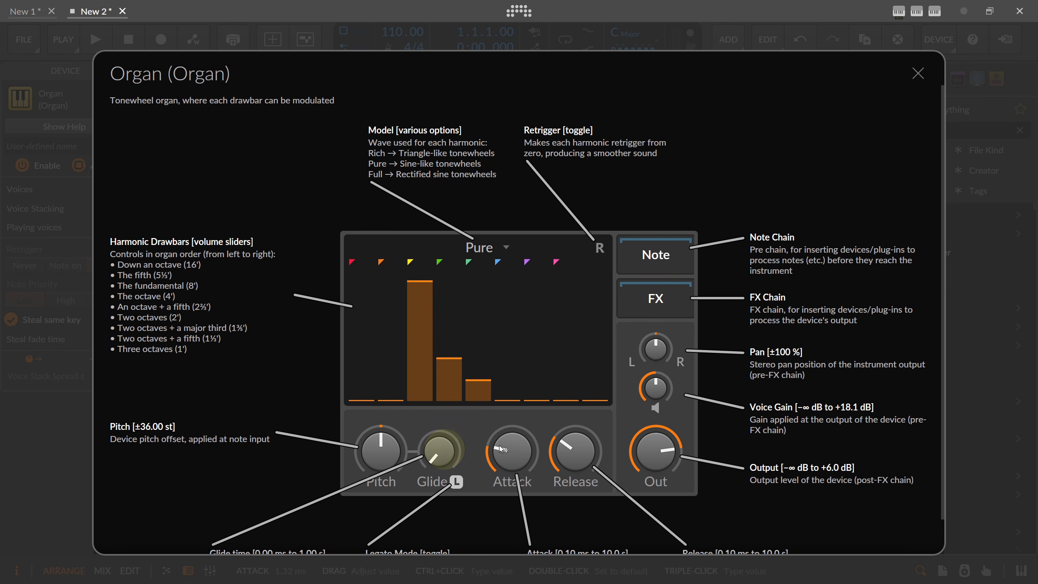
Step: Lengthen the Organ's Attack and Release times moderately
drag(517, 449, 517, 445)
drag(581, 447, 581, 442)
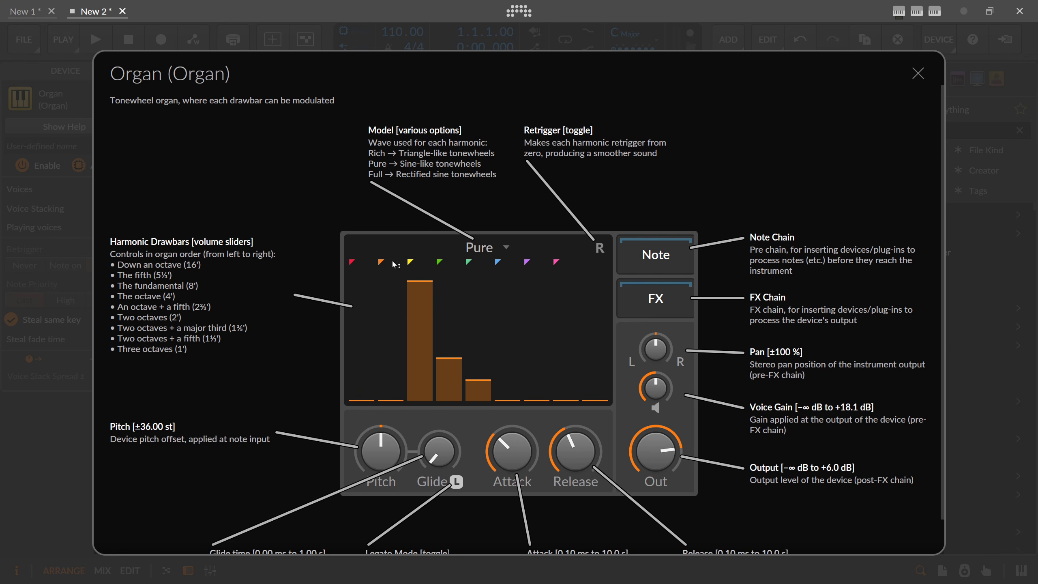
Step: Silence all the harmonic drawbars, choose the Full model, and raise only the fundamental (8') drawbar to full level
drag(421, 327, 476, 404)
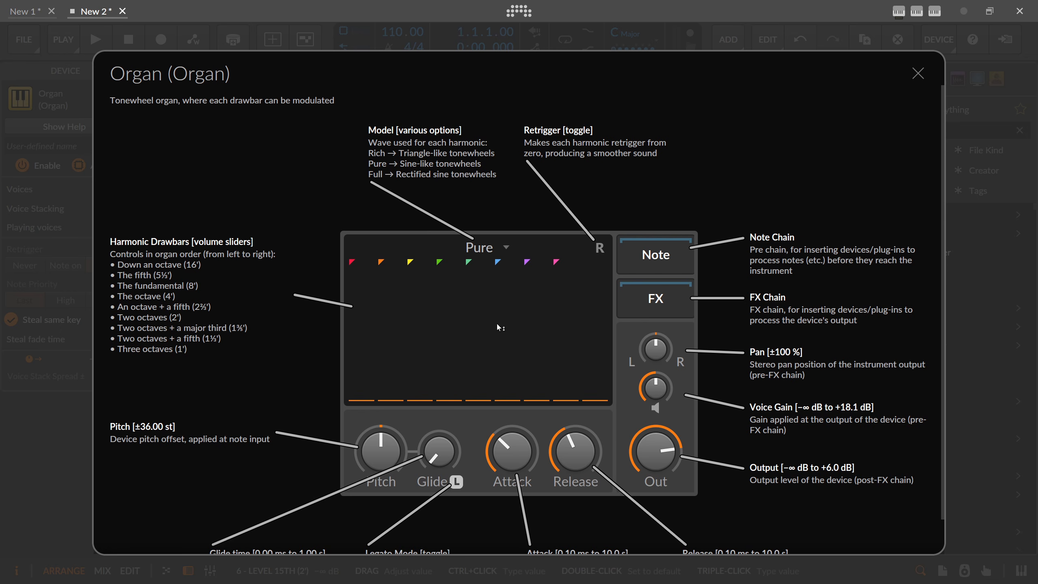
click(486, 250)
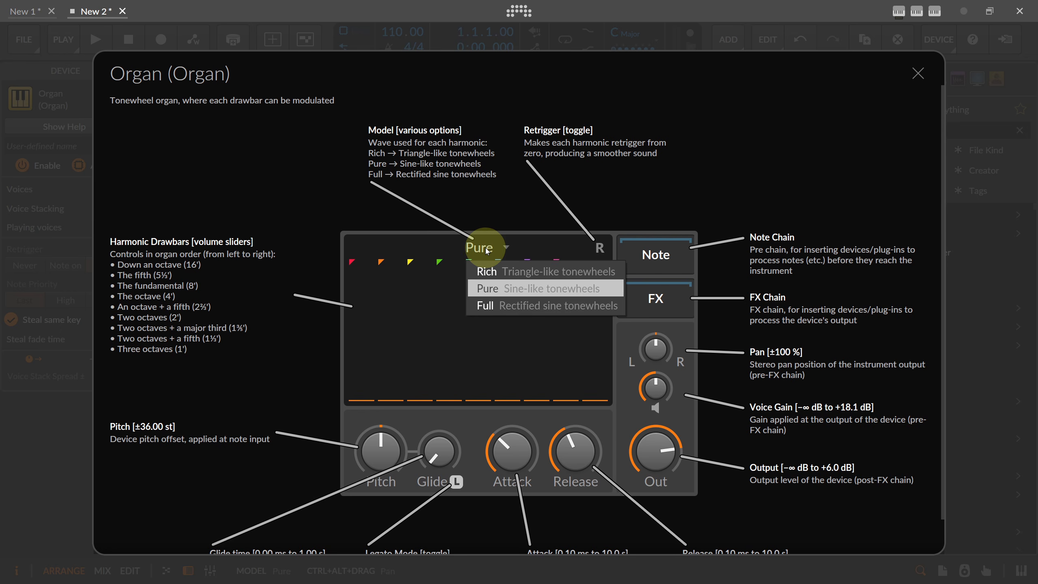
click(546, 306)
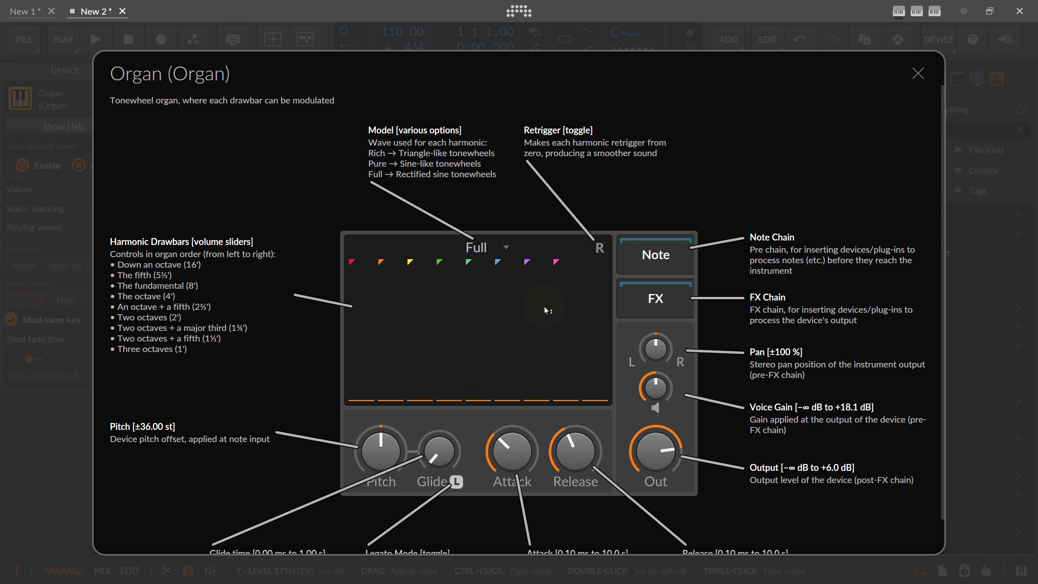
drag(418, 389, 418, 261)
Step: Compare the Pure, Rich and Full tonewheel models on the fundamental drawbar, ending on Pure
click(474, 247)
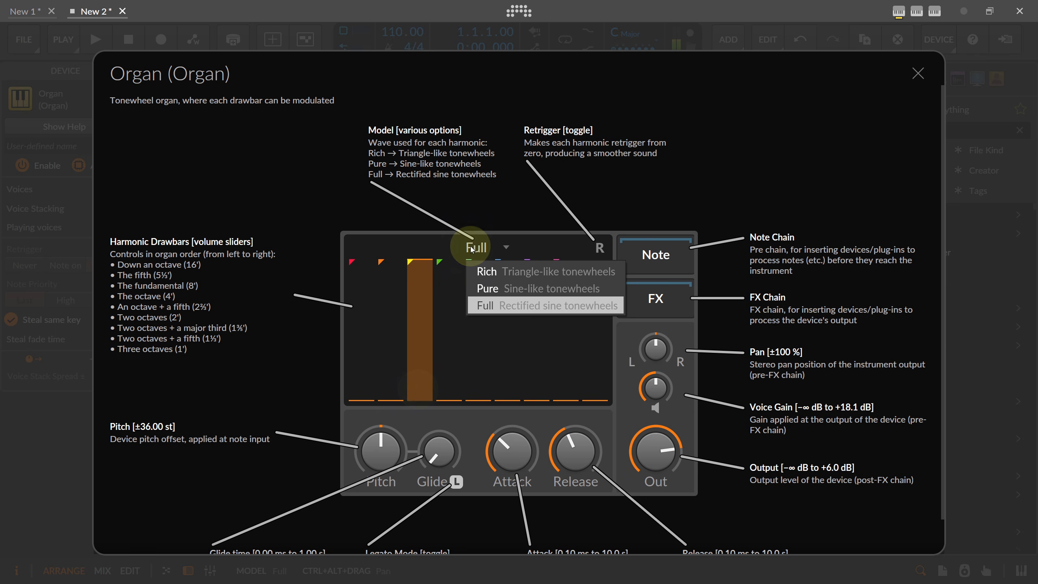
click(499, 289)
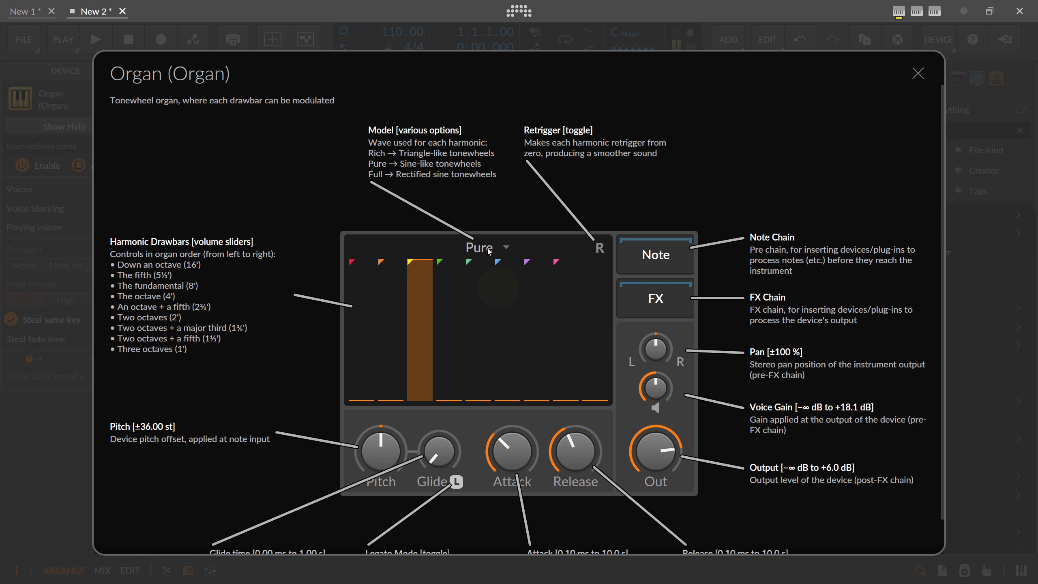
click(491, 247)
click(494, 272)
click(489, 247)
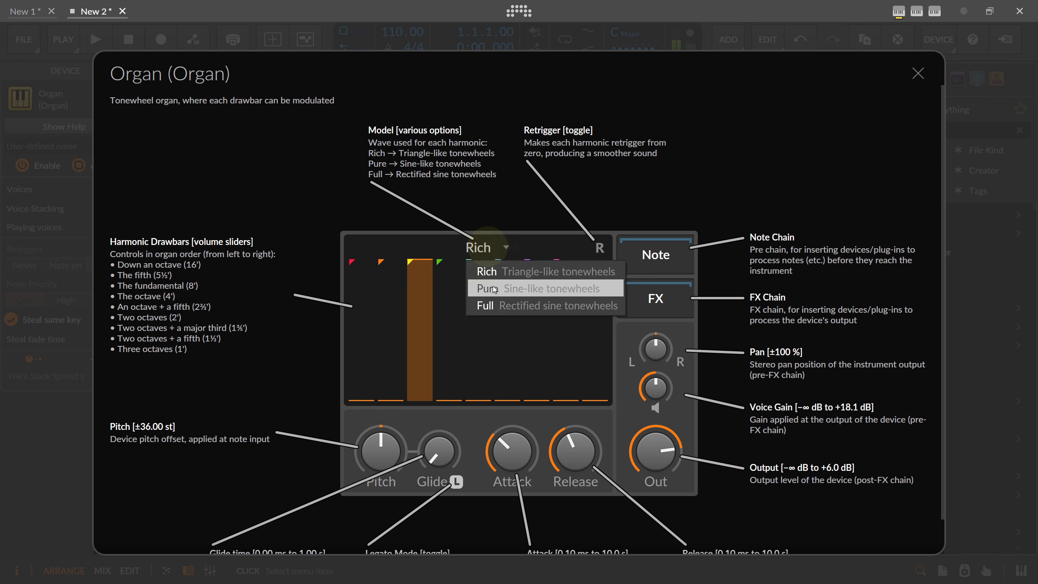
click(493, 302)
click(485, 249)
click(488, 288)
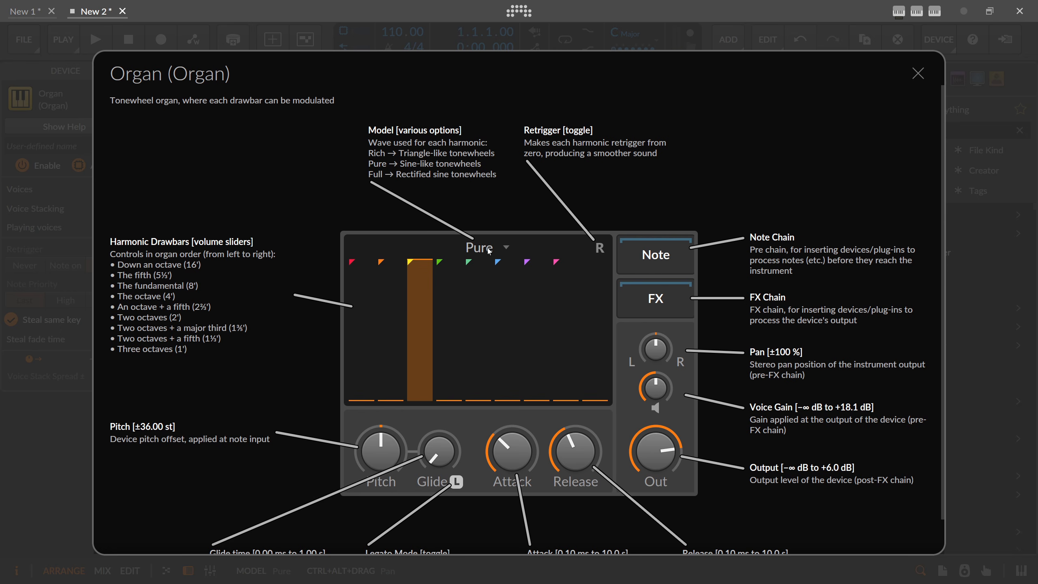
Step: Raise all nine harmonic drawbars to 0.0 dB
click(601, 250)
click(366, 395)
drag(451, 391, 451, 261)
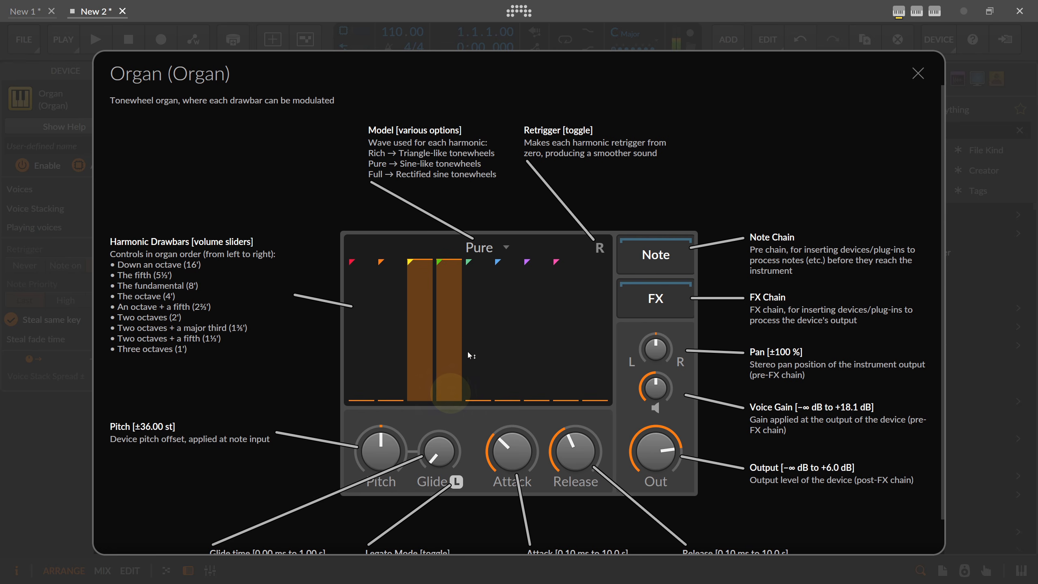
drag(469, 363, 470, 324)
drag(393, 346, 368, 307)
drag(361, 347, 361, 286)
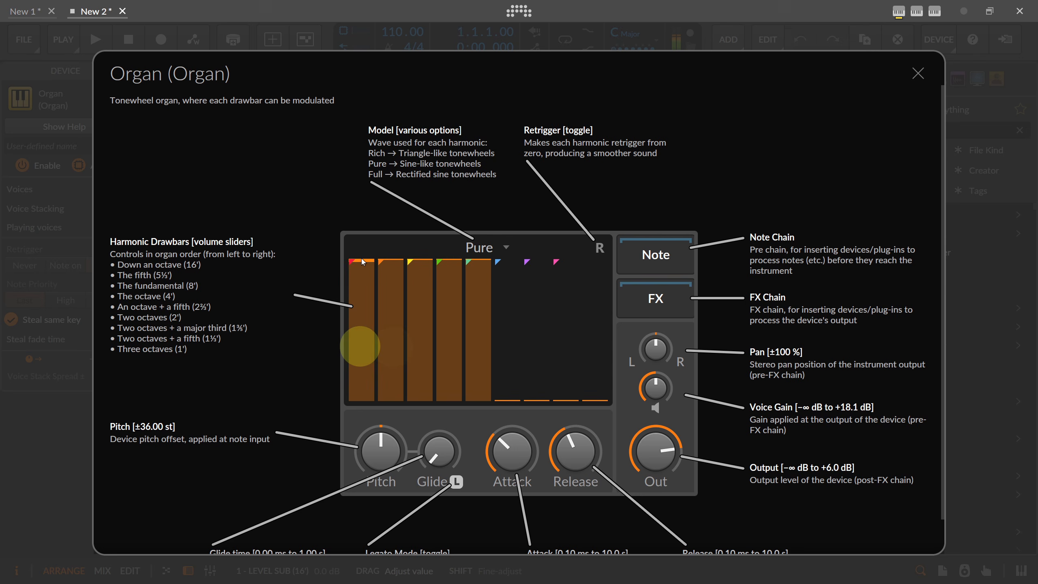
mouse_move(507, 376)
mouse_down()
mouse_move(528, 323)
mouse_move(562, 301)
mouse_up()
drag(567, 368, 566, 262)
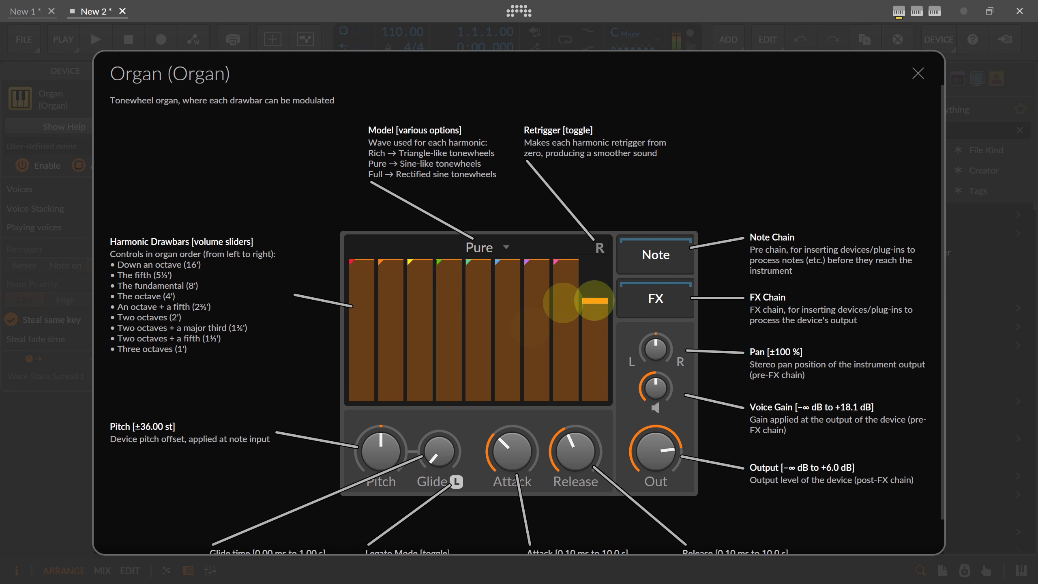
drag(595, 302, 598, 261)
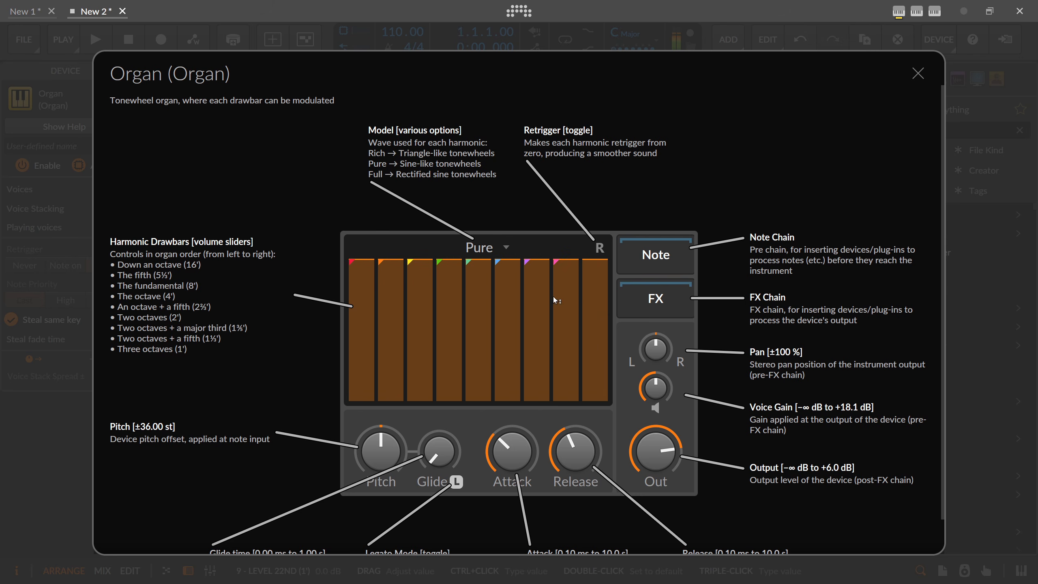
Step: Sweep all the harmonic drawbars down to silence or nearly so
mouse_move(483, 299)
mouse_down()
mouse_move(507, 355)
mouse_move(595, 378)
mouse_up()
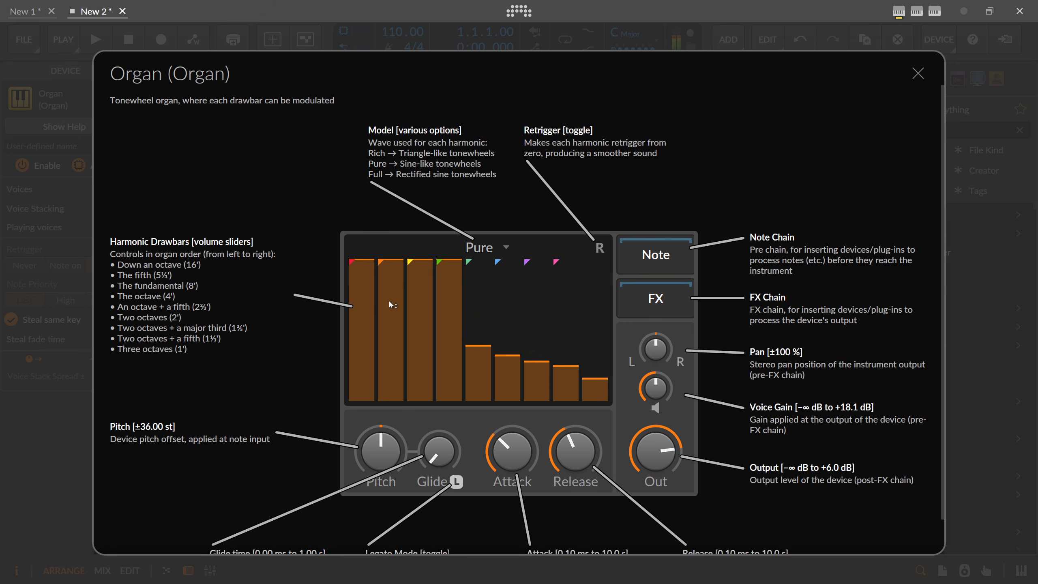
mouse_move(370, 296)
mouse_down()
mouse_move(382, 325)
mouse_move(439, 352)
mouse_move(477, 347)
mouse_move(595, 401)
mouse_up()
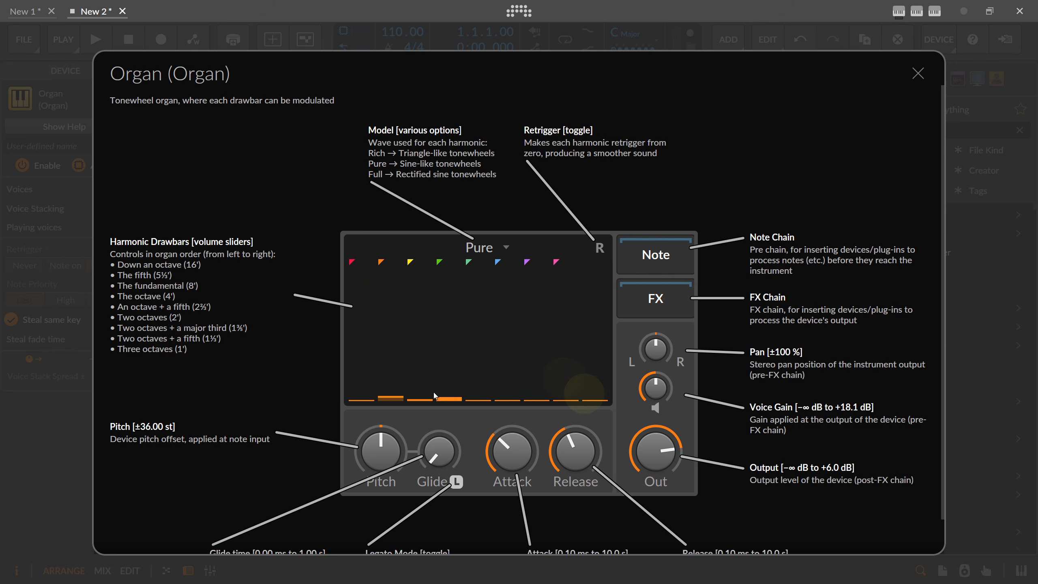
click(393, 399)
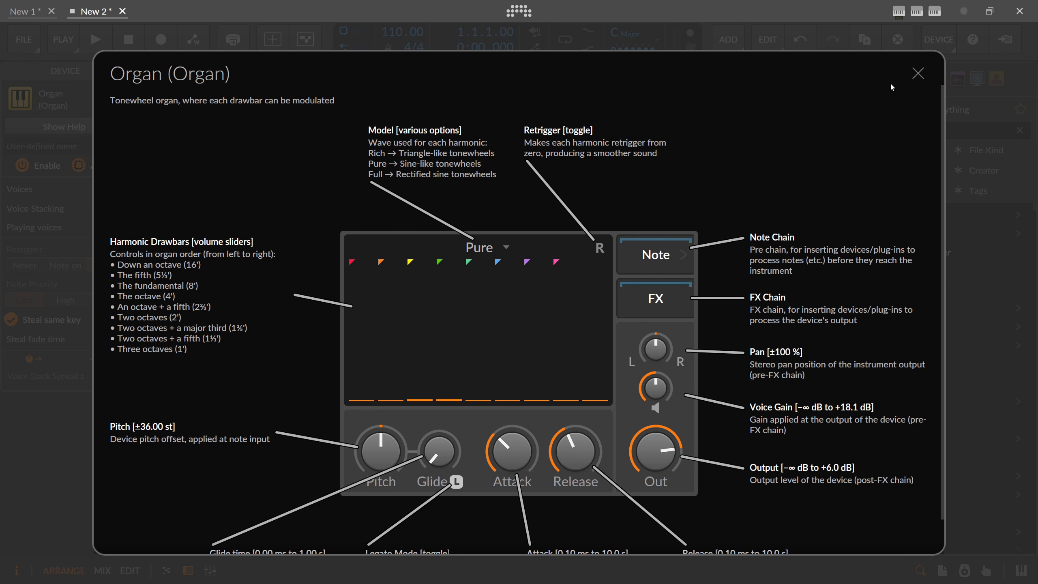
Step: Close the Organ help view, select the Organ device in the chain, and reopen its help
click(919, 73)
click(214, 420)
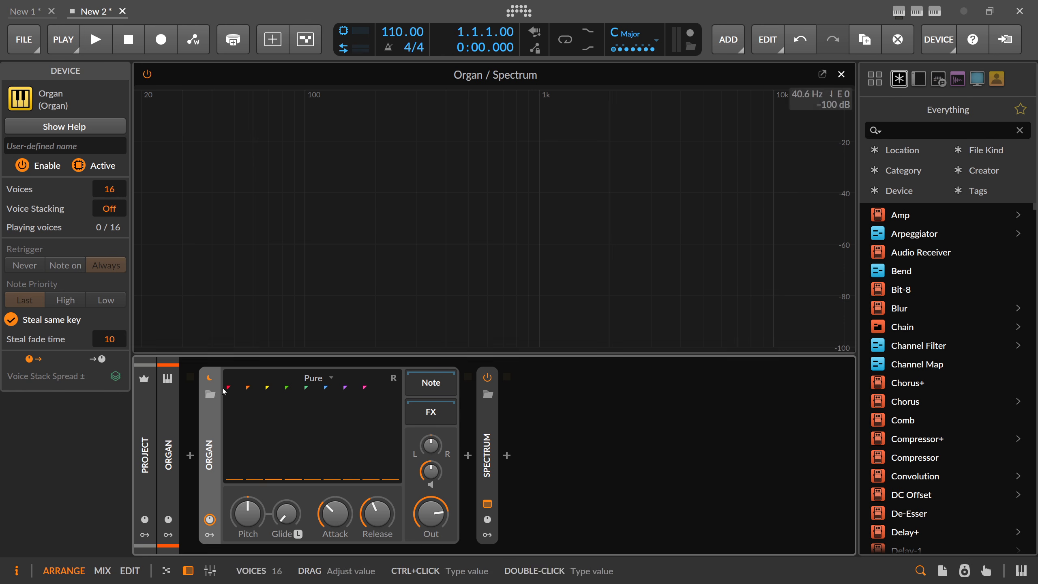
click(213, 424)
key(F1)
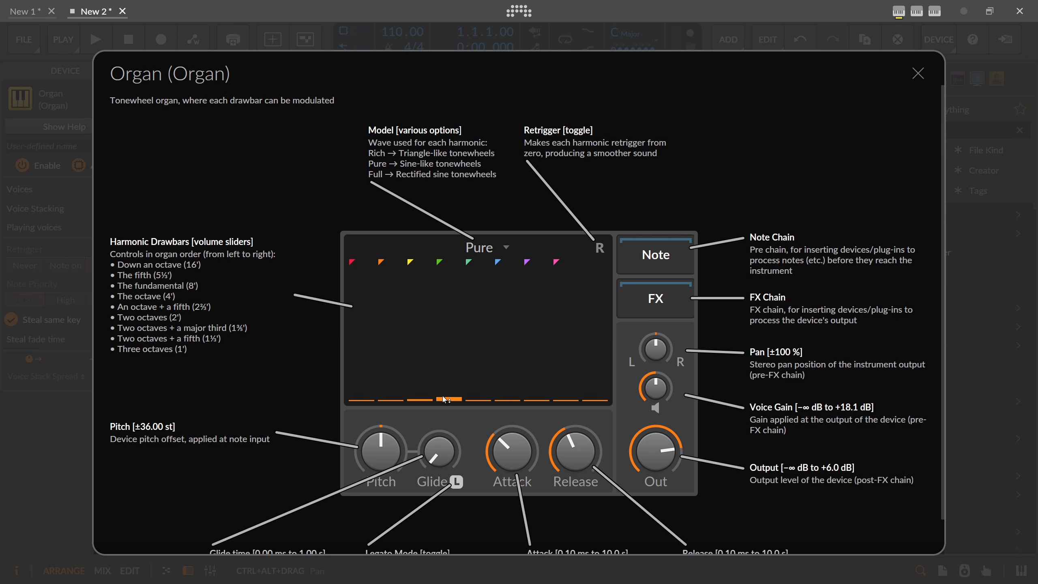
Step: Raise the fundamental (8') and fifth (5⅓') drawbars to 0.0 dB, trying the octave-down (16') drawbar in between and silencing it again
drag(420, 396, 422, 265)
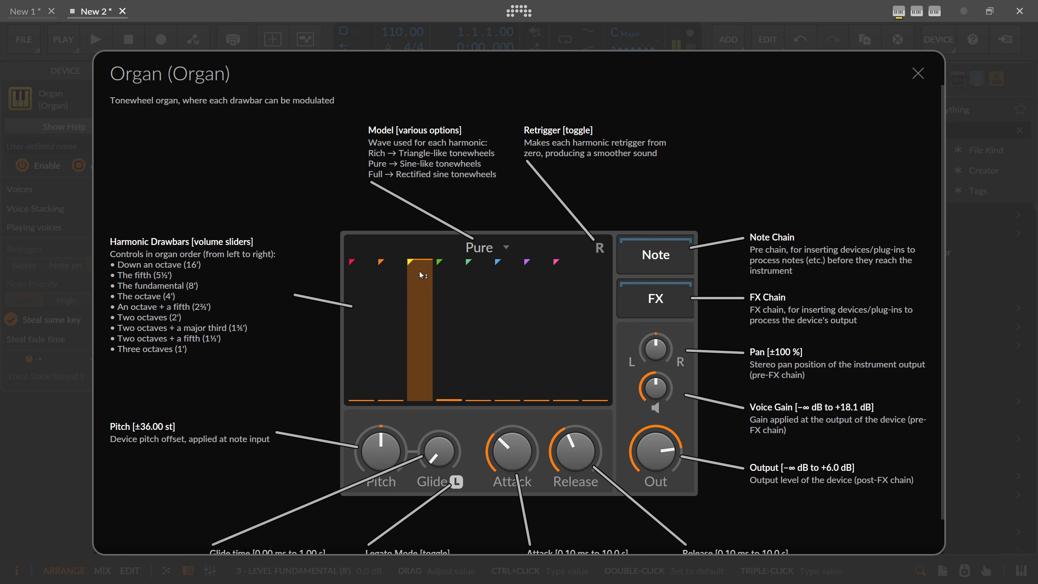
double_click(357, 299)
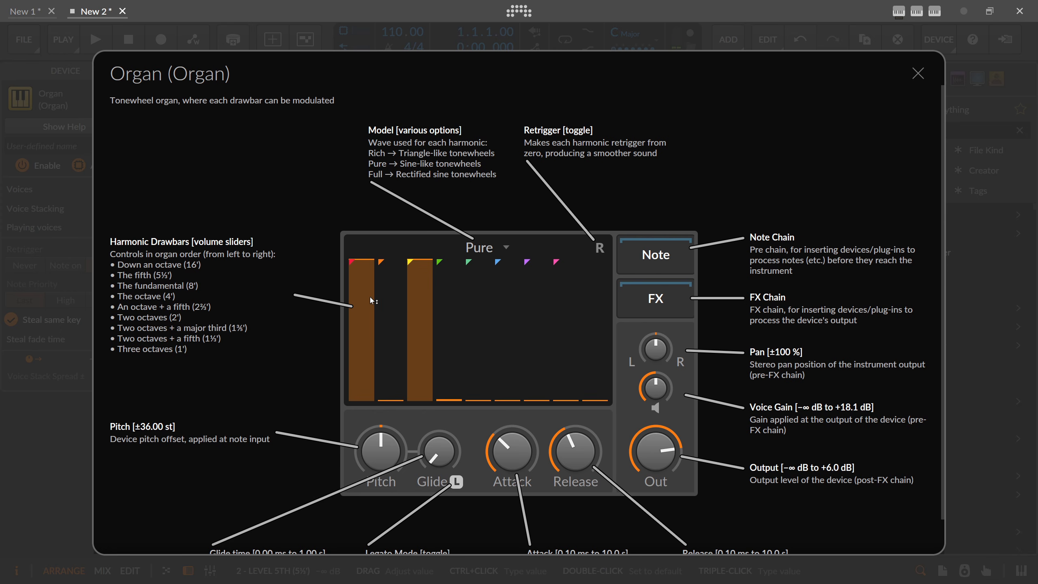
mouse_move(387, 337)
mouse_down()
mouse_move(387, 259)
mouse_move(384, 349)
mouse_up()
drag(396, 291, 396, 261)
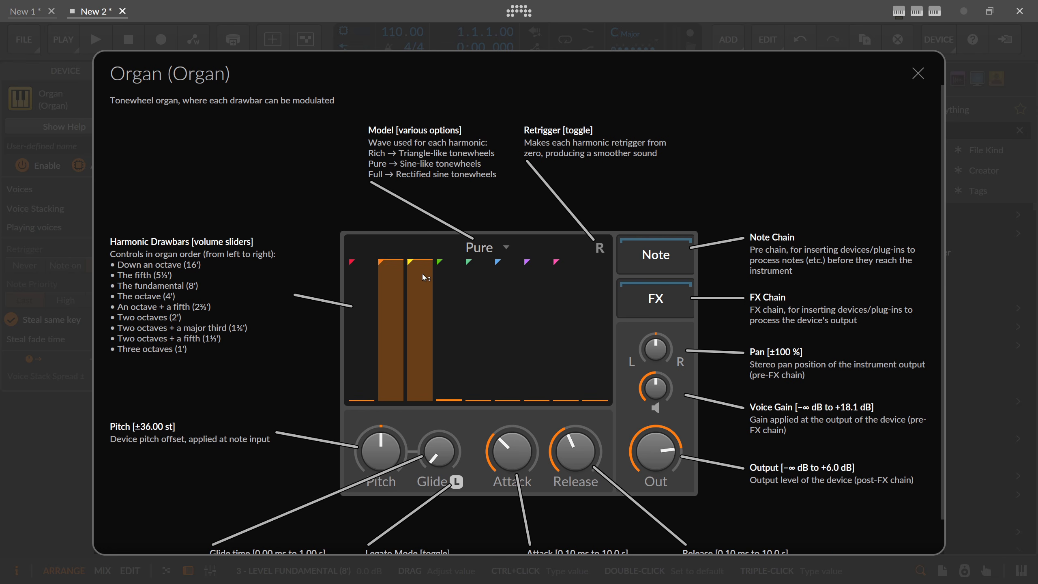
mouse_move(389, 266)
mouse_down()
mouse_move(389, 314)
mouse_move(389, 265)
mouse_up()
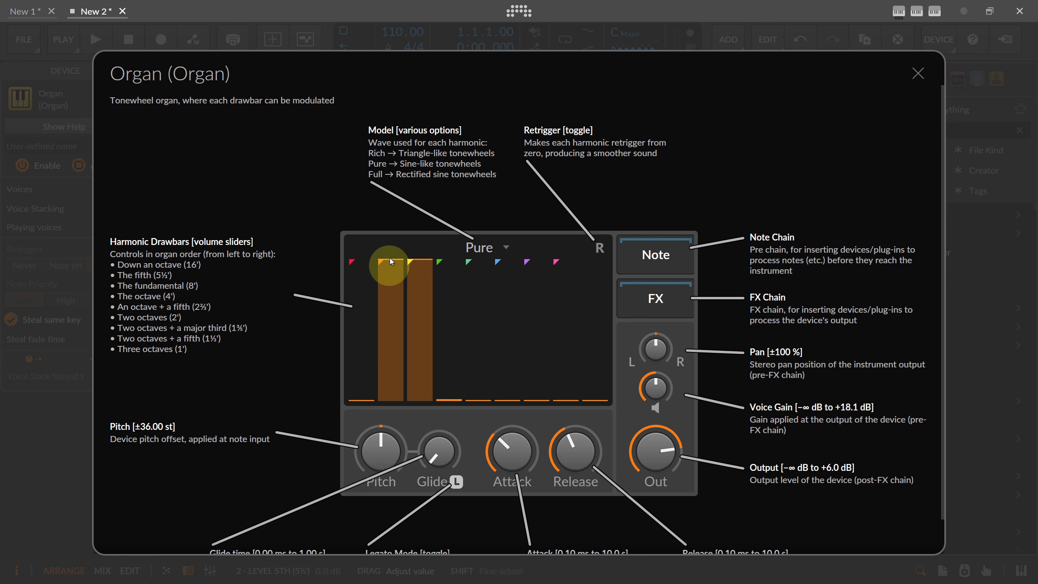
click(395, 271)
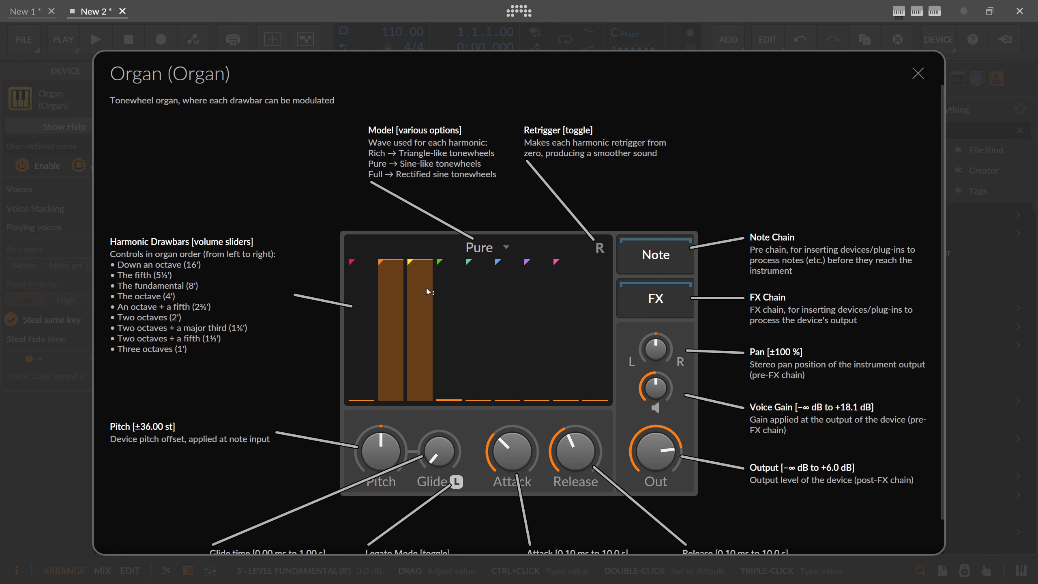
Step: Close the help view and set the octave-down (16') drawbar to about a third and the fundamental to about 70% of full height
click(920, 72)
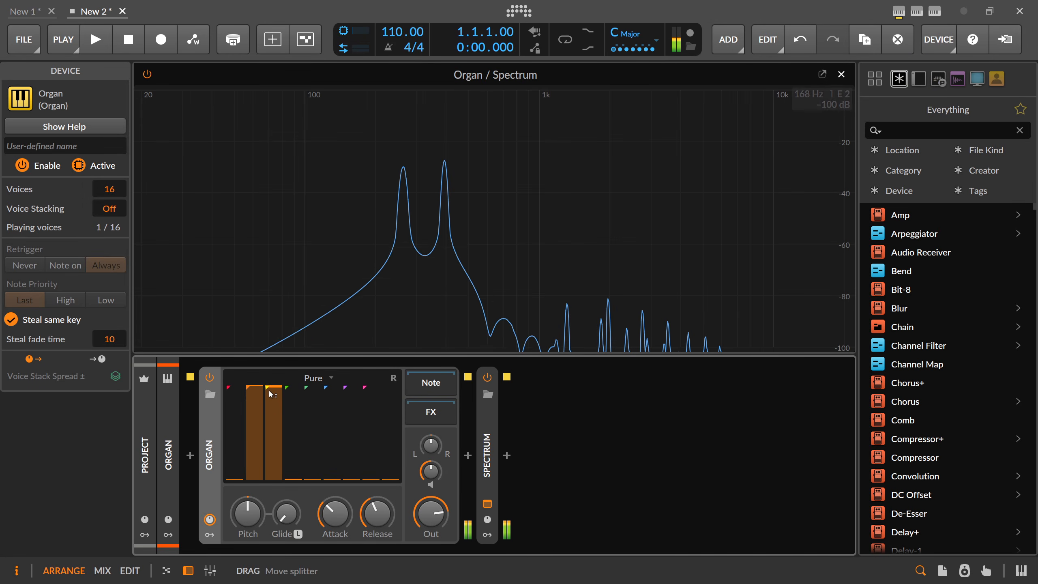
mouse_move(254, 387)
mouse_down()
mouse_move(286, 413)
mouse_move(253, 437)
mouse_move(252, 386)
mouse_move(253, 450)
mouse_move(252, 387)
mouse_up()
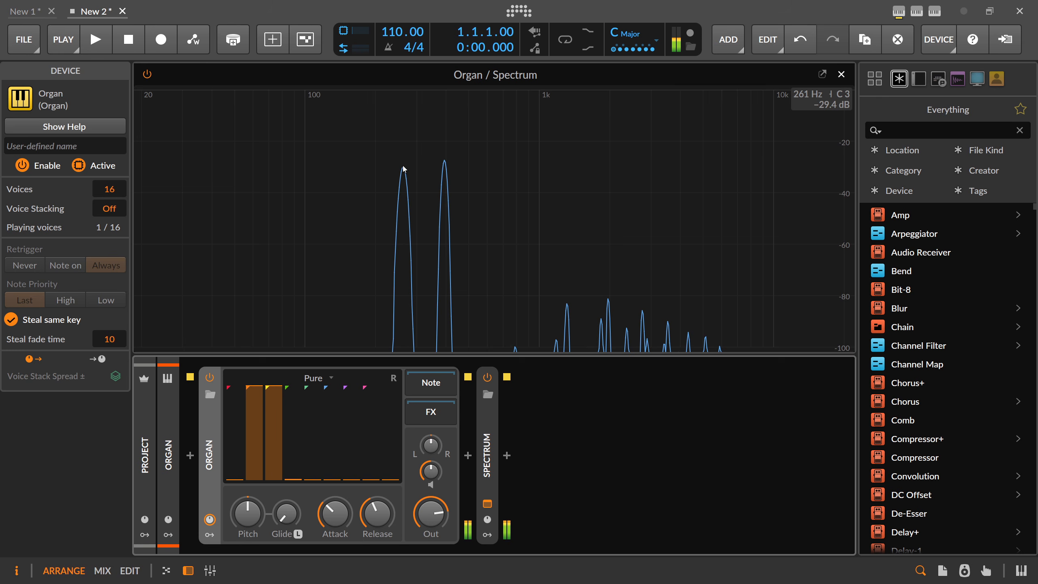
drag(235, 470, 233, 405)
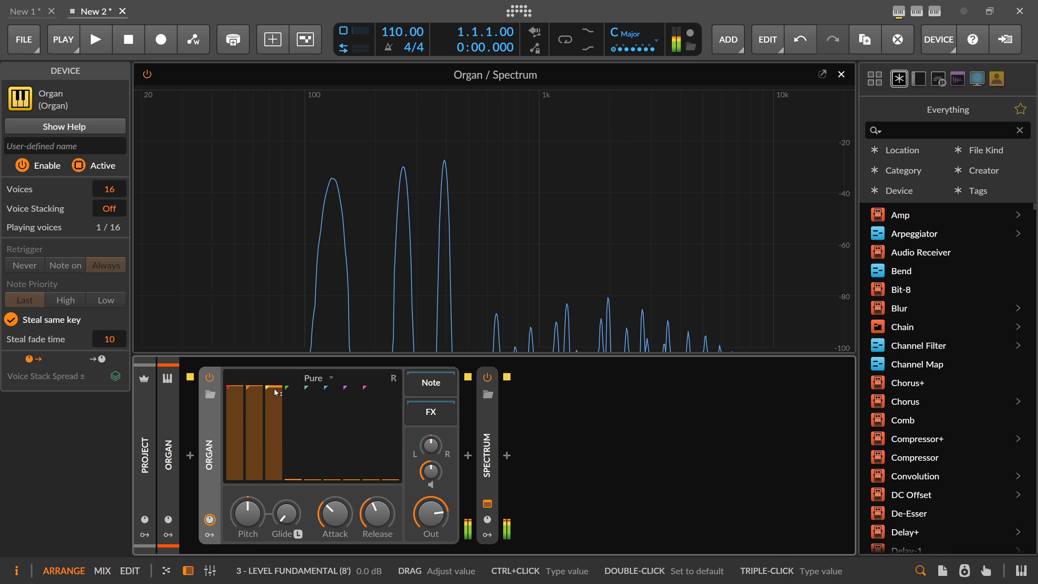
mouse_move(235, 390)
mouse_down()
mouse_move(235, 477)
mouse_move(235, 447)
mouse_up()
drag(276, 399, 276, 428)
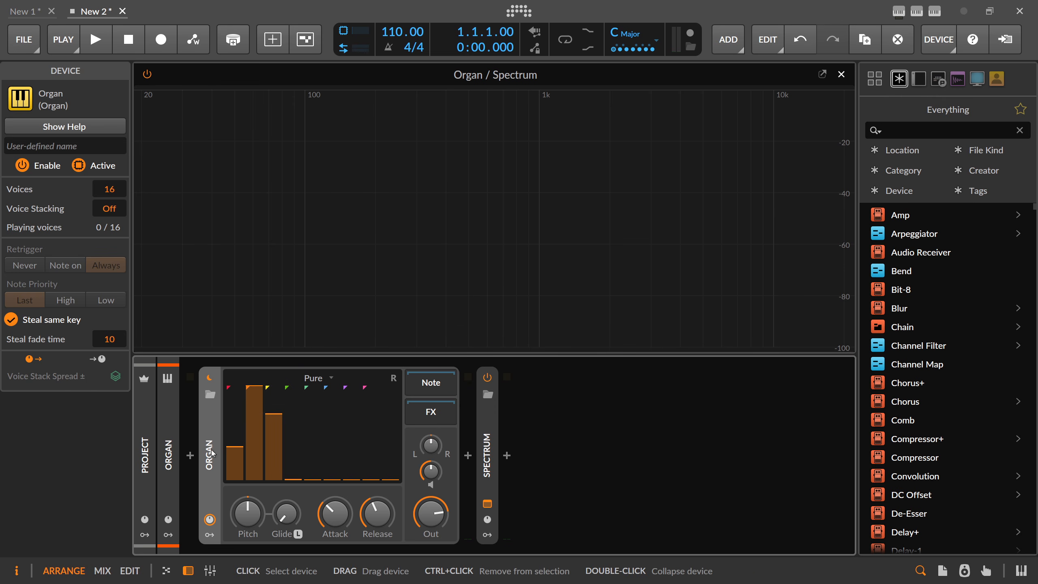
Step: Reopen the Organ help, raise the fundamental drawbar slightly, and bring in the twelfth (2⅔') drawbar at about −26.2 dB
click(72, 127)
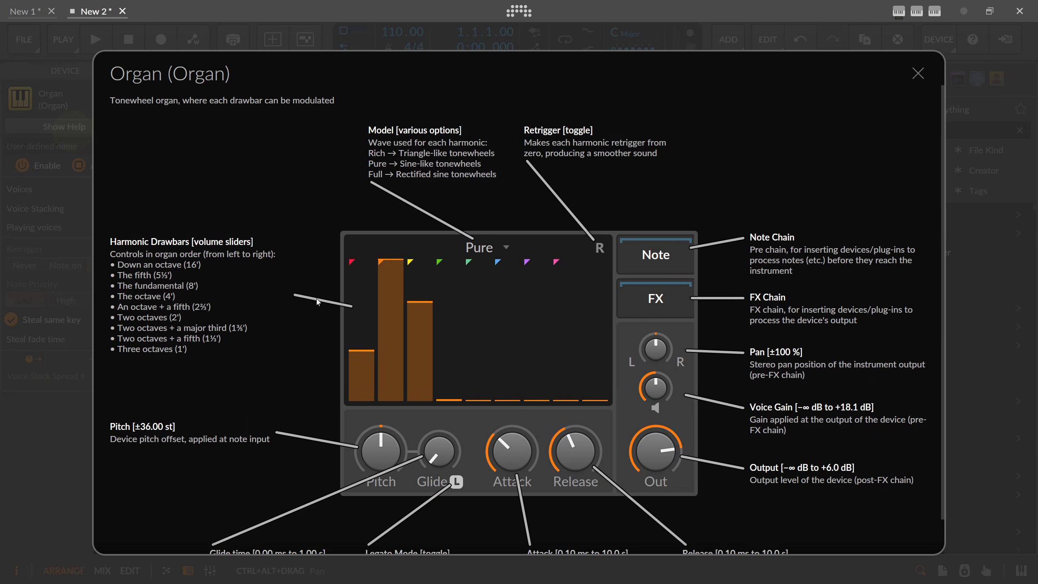
click(424, 307)
mouse_move(421, 305)
mouse_down()
mouse_move(443, 313)
mouse_move(443, 303)
mouse_move(450, 399)
mouse_move(476, 393)
mouse_move(476, 348)
mouse_up()
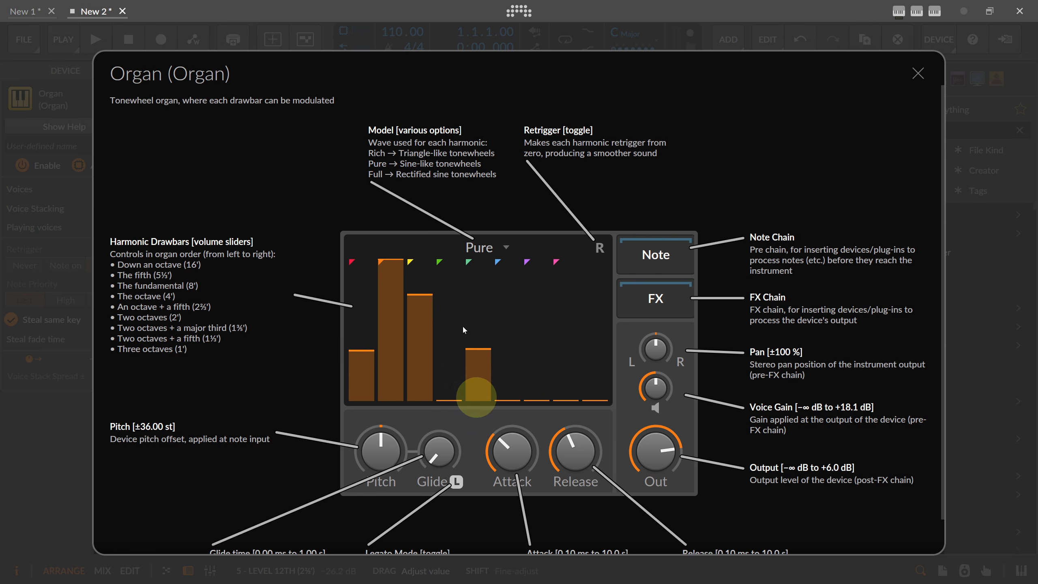
drag(393, 289, 395, 262)
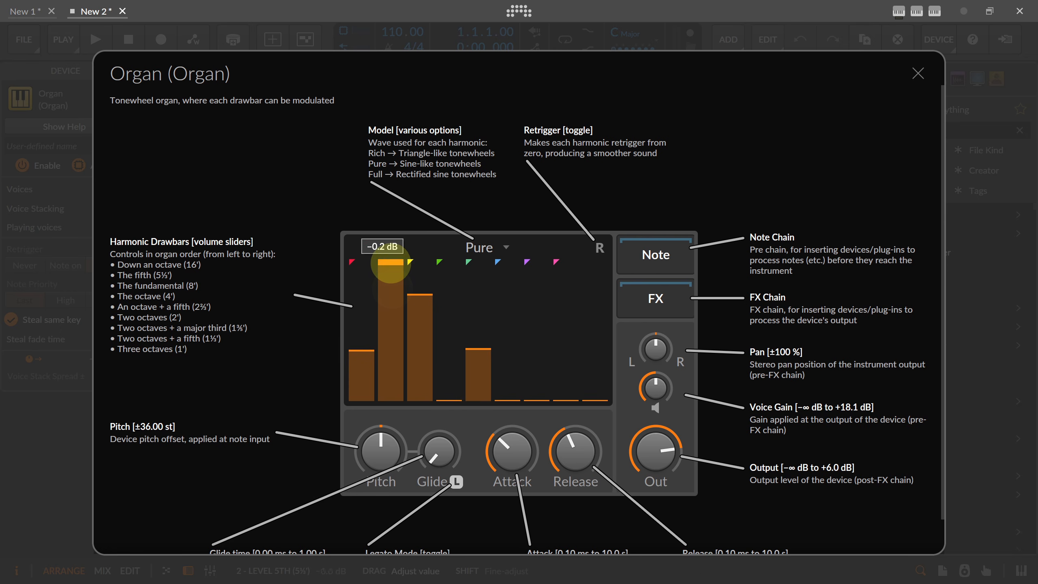
Step: Silence the twelfth (2⅔') drawbar and try the 17th (1⅗') drawbar at about −14.0 dB before lowering it to near silence
drag(478, 349, 537, 329)
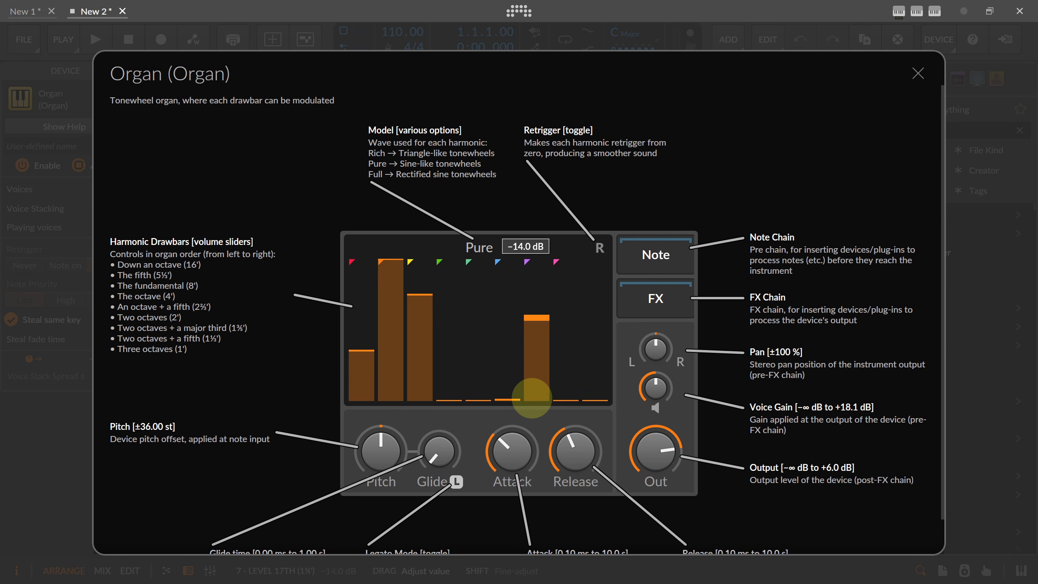
drag(537, 318, 537, 285)
drag(532, 399, 593, 394)
click(569, 395)
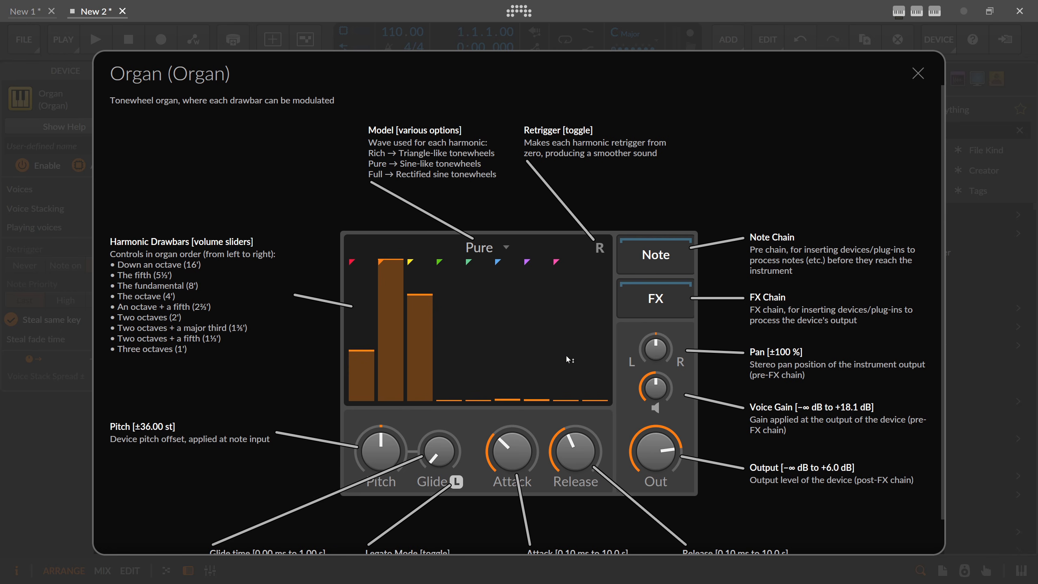
Step: Raise the fundamental (8') drawbar to −6.2 dB and check the tonewheel models, keeping Pure selected
drag(566, 396, 566, 396)
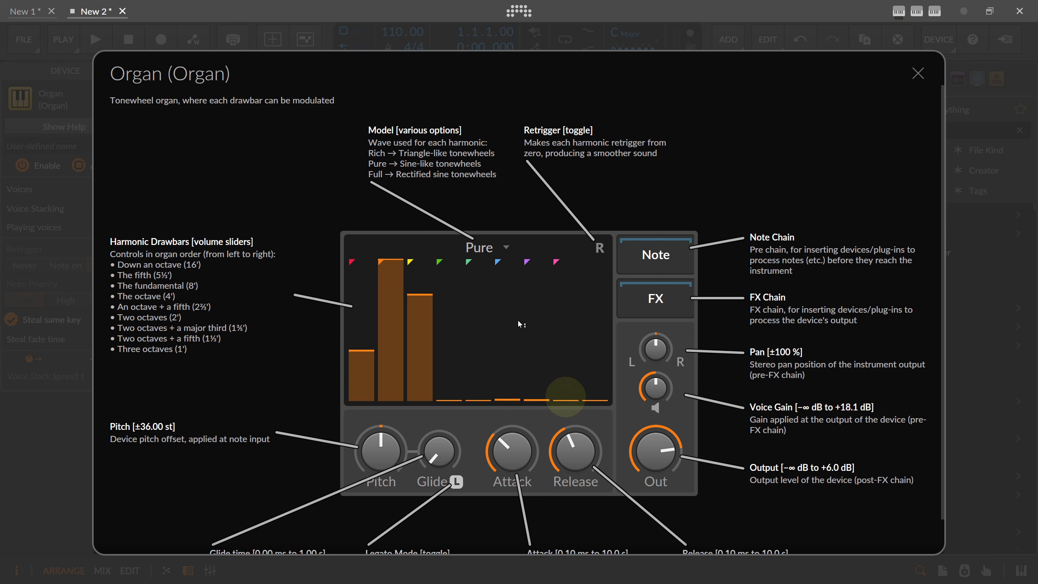
drag(428, 321, 425, 314)
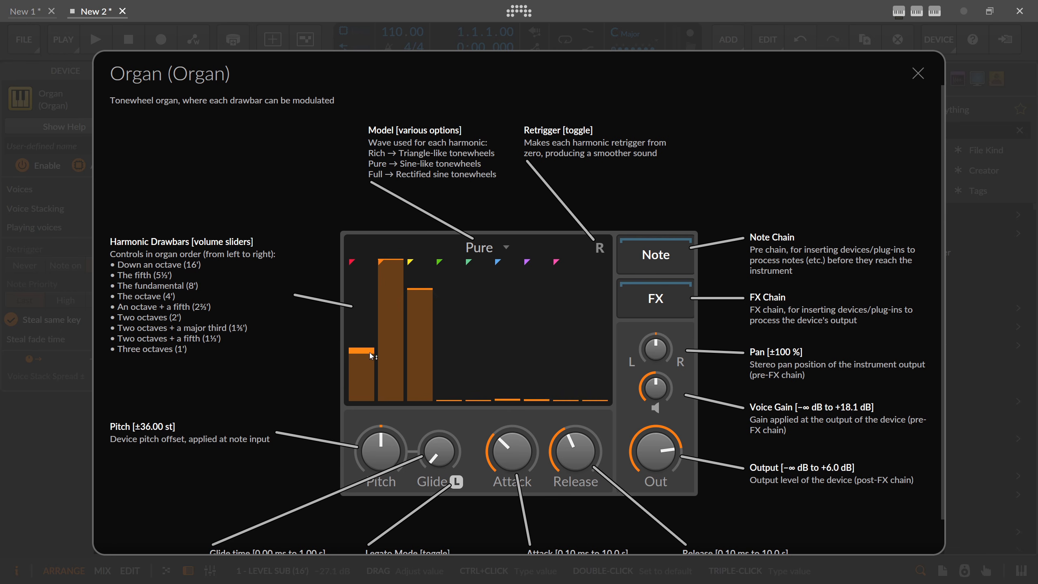
click(486, 247)
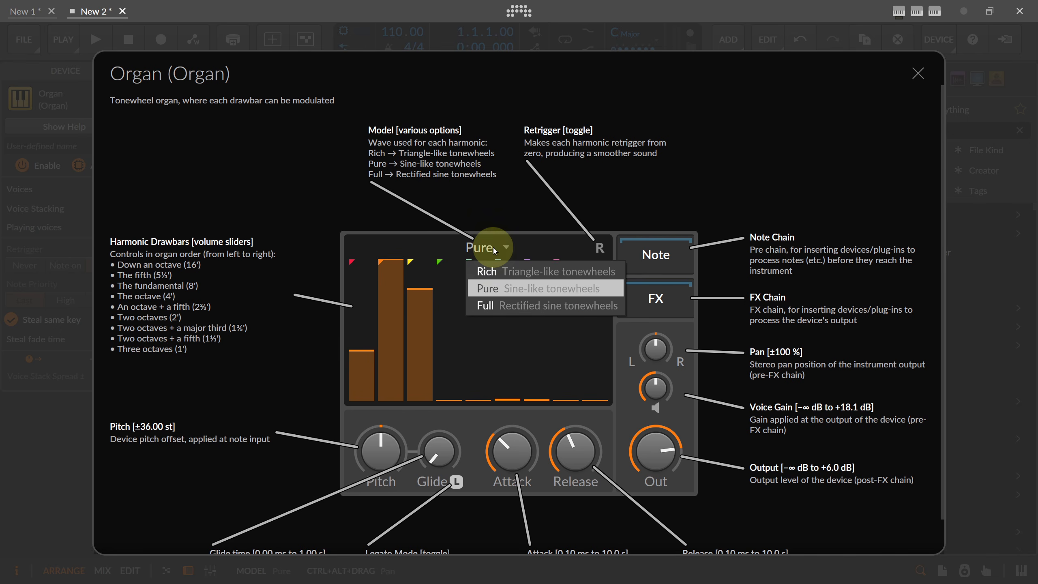
click(511, 292)
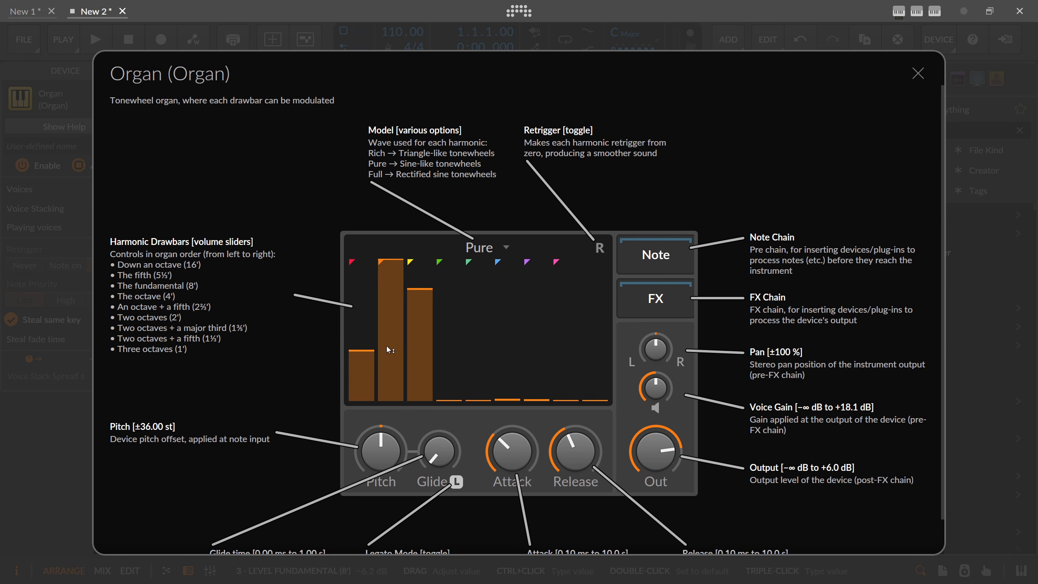
Step: Sweep across all nine harmonic drawbars to set them to low levels, and close the Organ help
mouse_move(363, 357)
mouse_down()
mouse_move(362, 382)
mouse_move(391, 355)
mouse_move(425, 354)
mouse_move(449, 373)
mouse_move(614, 380)
mouse_up()
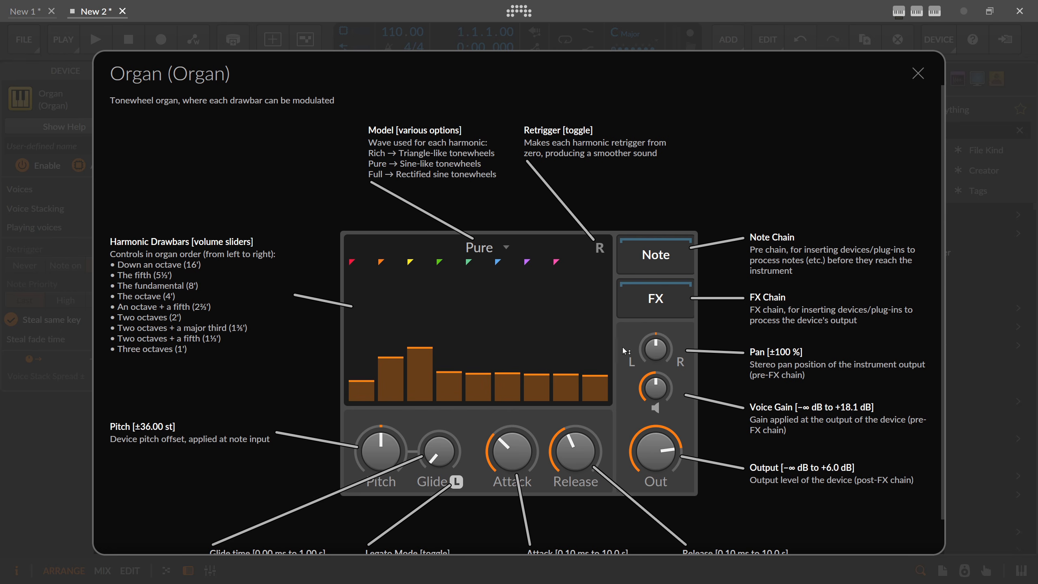
click(920, 72)
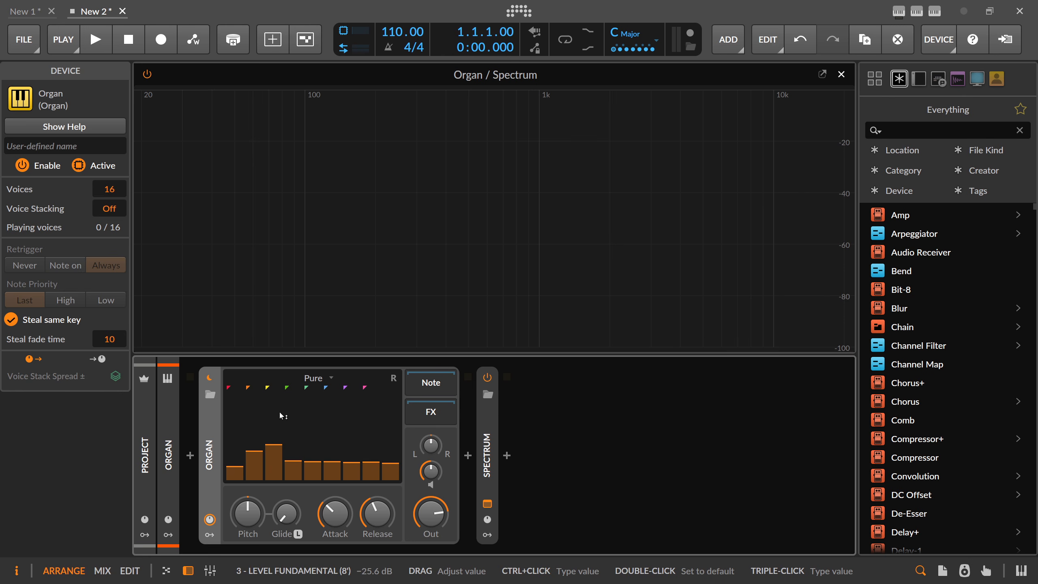
Step: Load the Sublime preset into the Organ device
click(210, 394)
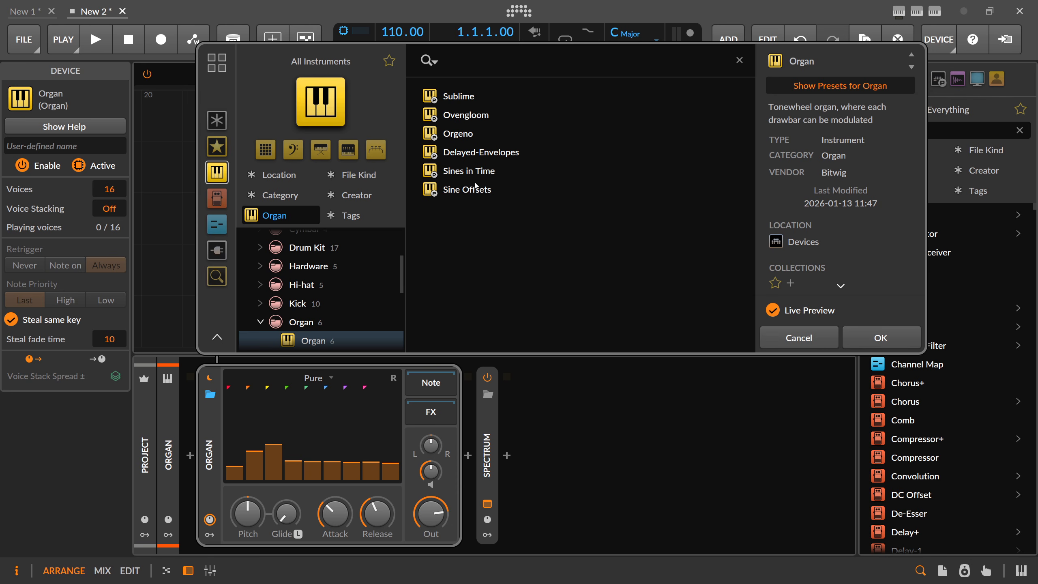
click(457, 98)
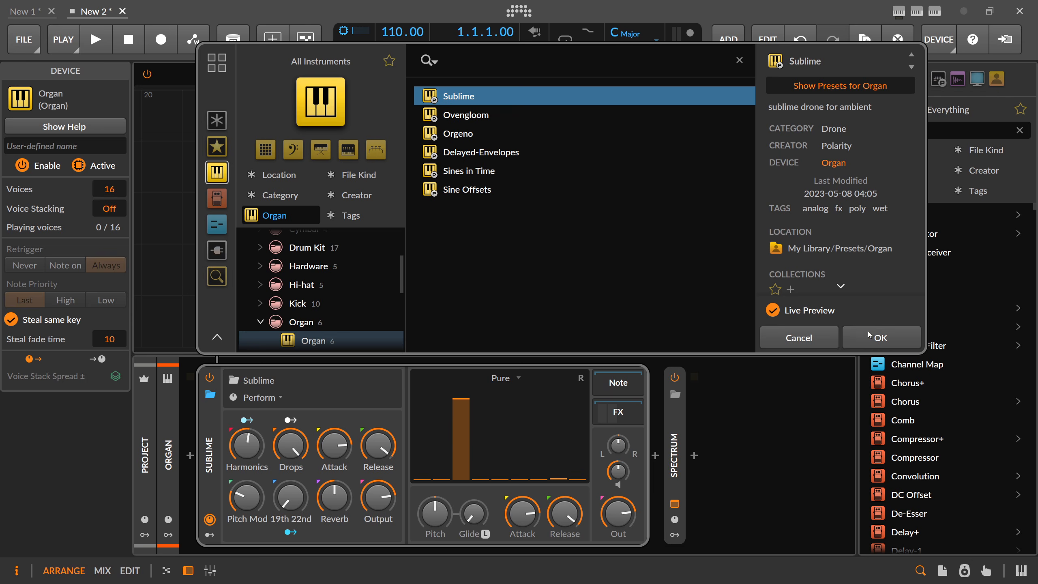
key(Return)
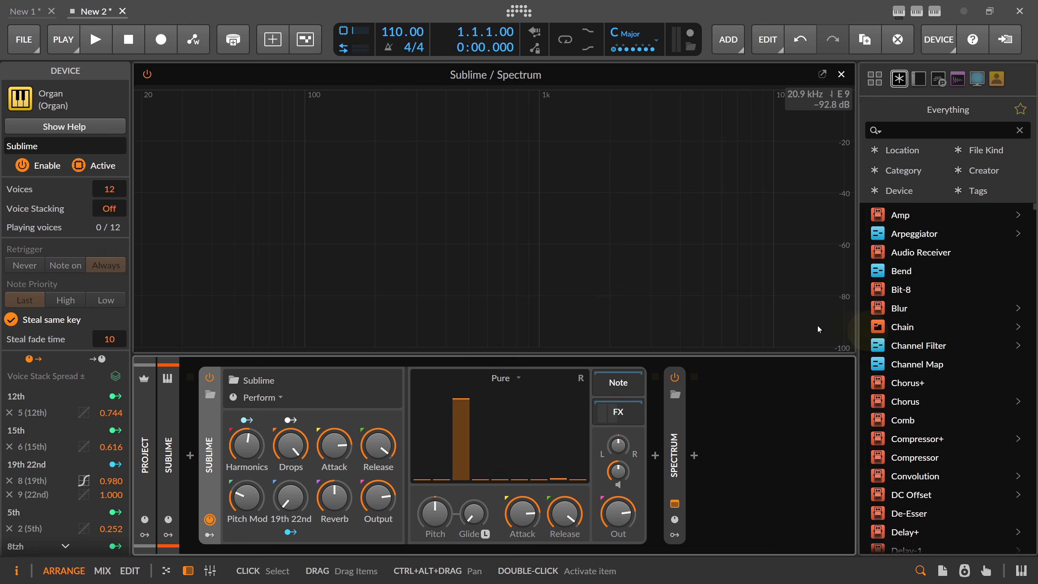
Step: Show the Sublime preset's modulators and look through the whole device chain while playing notes
click(210, 519)
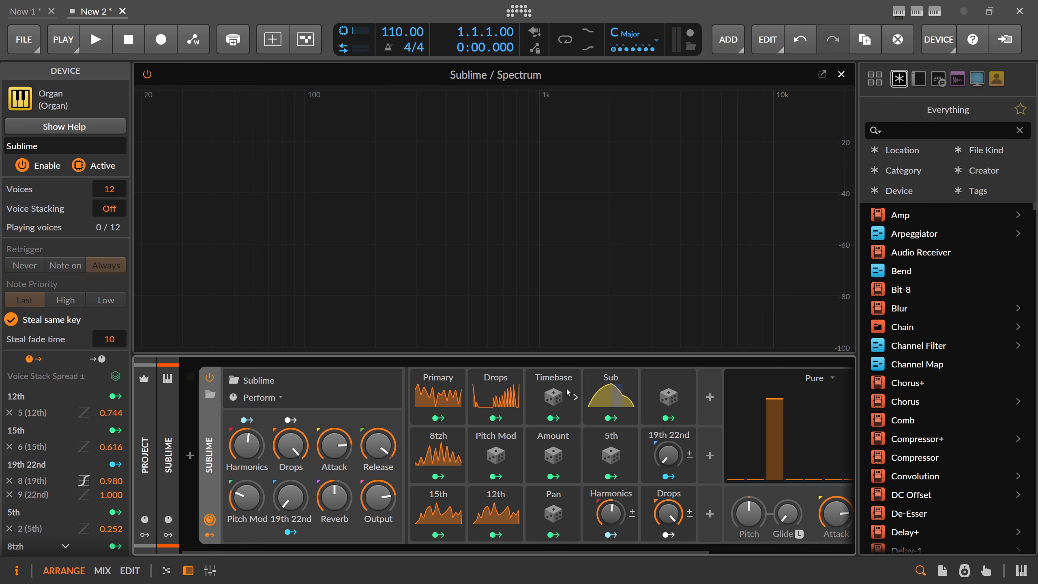
drag(466, 551, 592, 545)
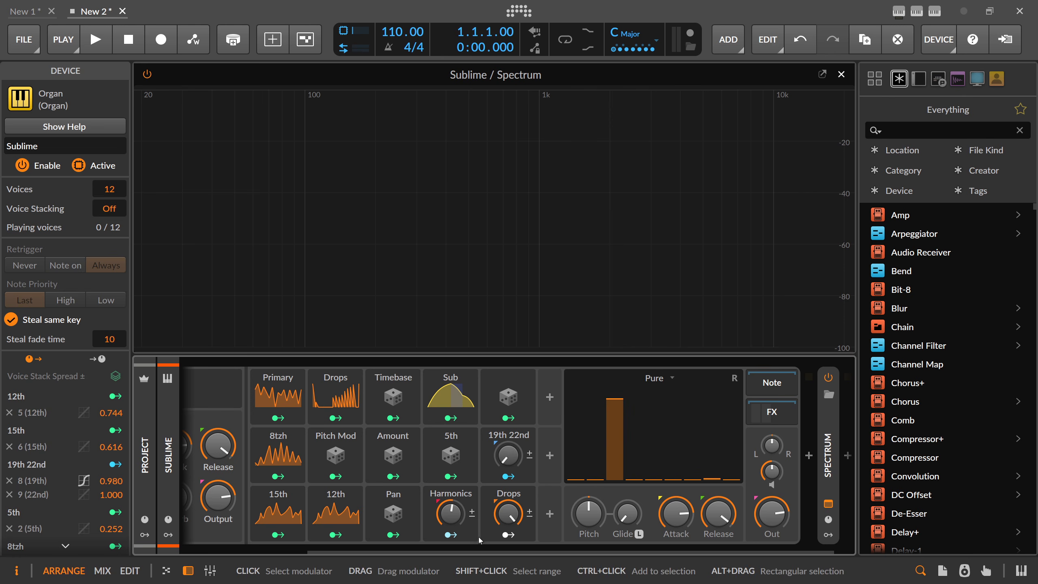
drag(468, 551, 356, 548)
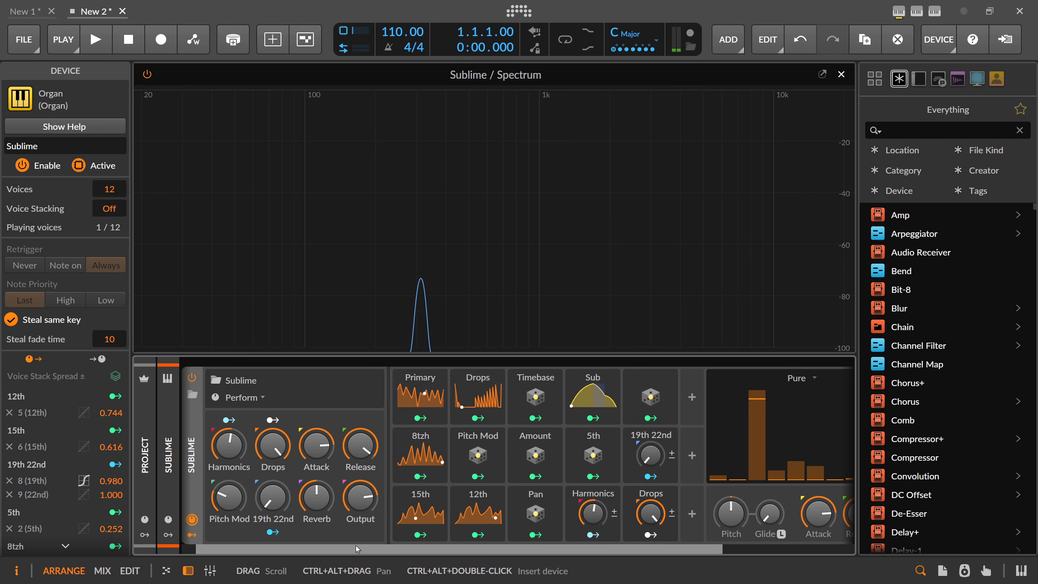
drag(420, 552, 660, 548)
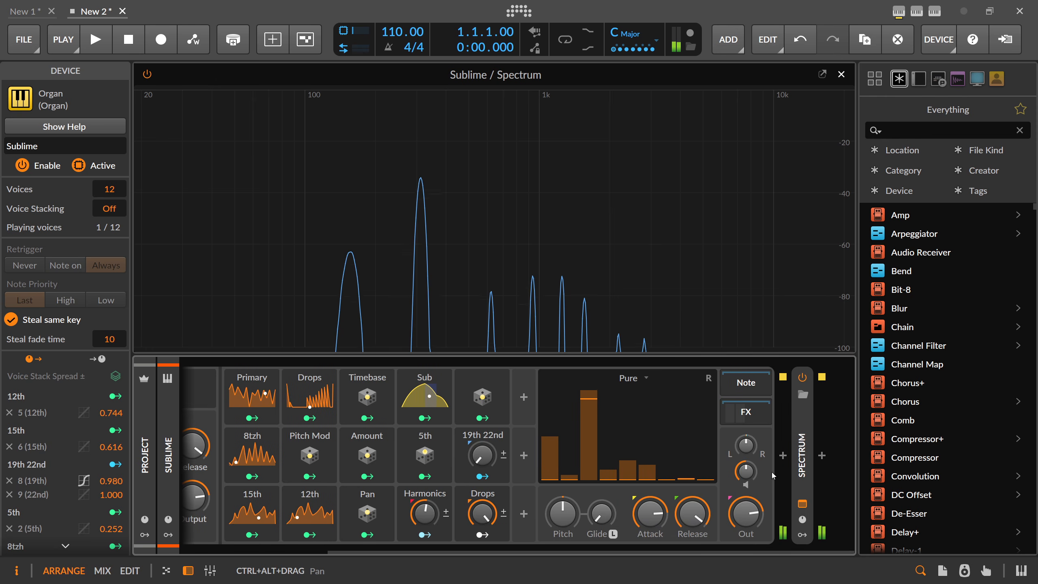
Step: Insert a Peak Limiter between the instrument and the Spectrum device and raise its input gain
click(782, 456)
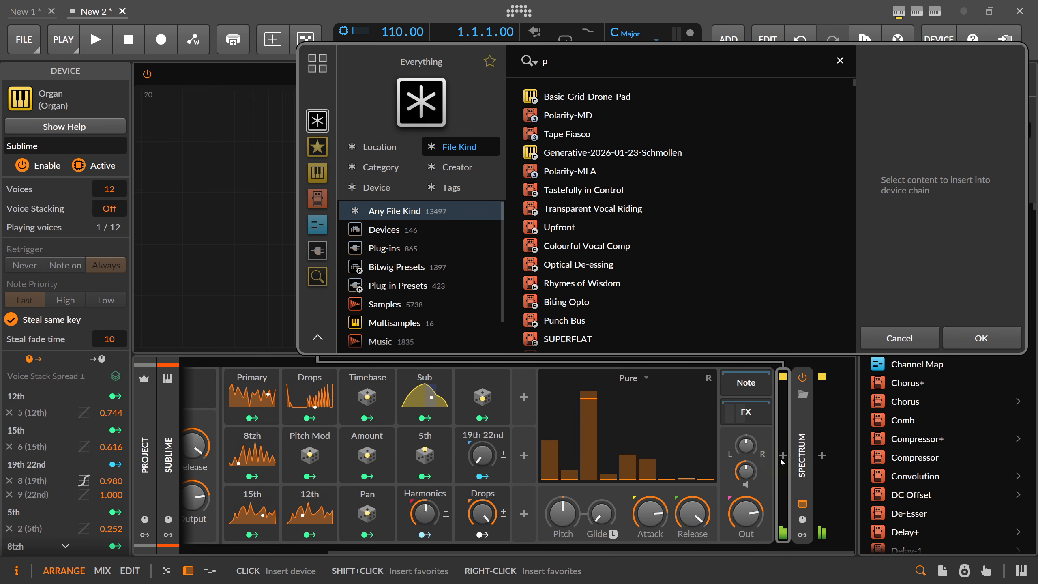
text(peak)
key(Return)
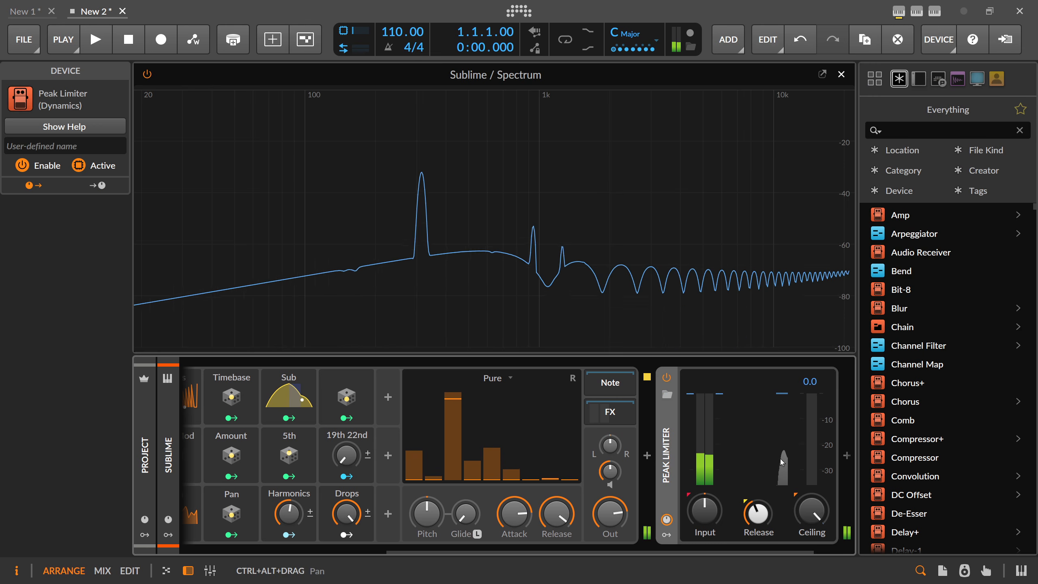
drag(705, 511, 705, 488)
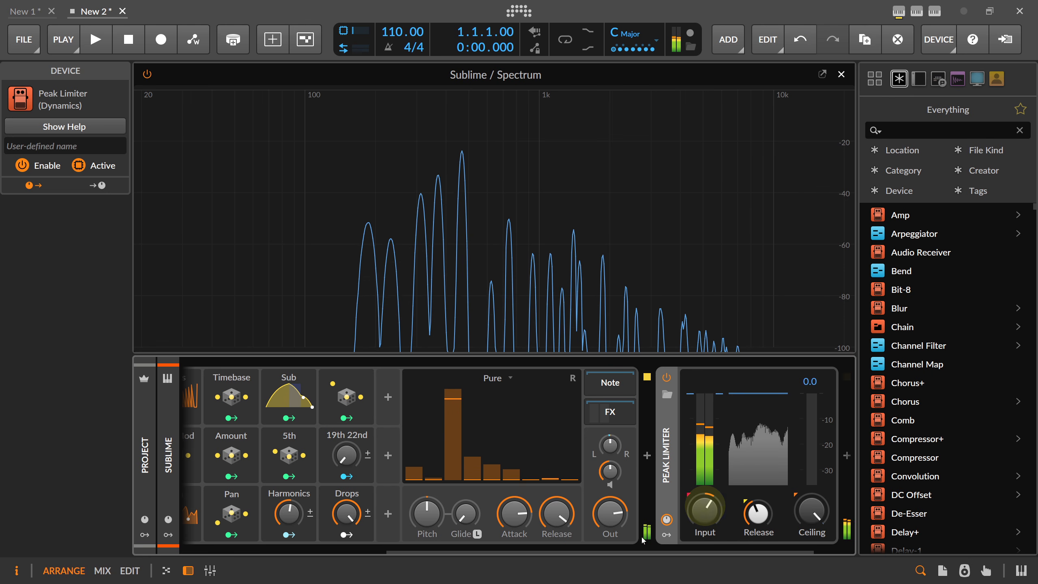
Step: Replace the Sublime preset with the Sine Offsets preset and look over its modulators and device chain
drag(633, 551, 368, 554)
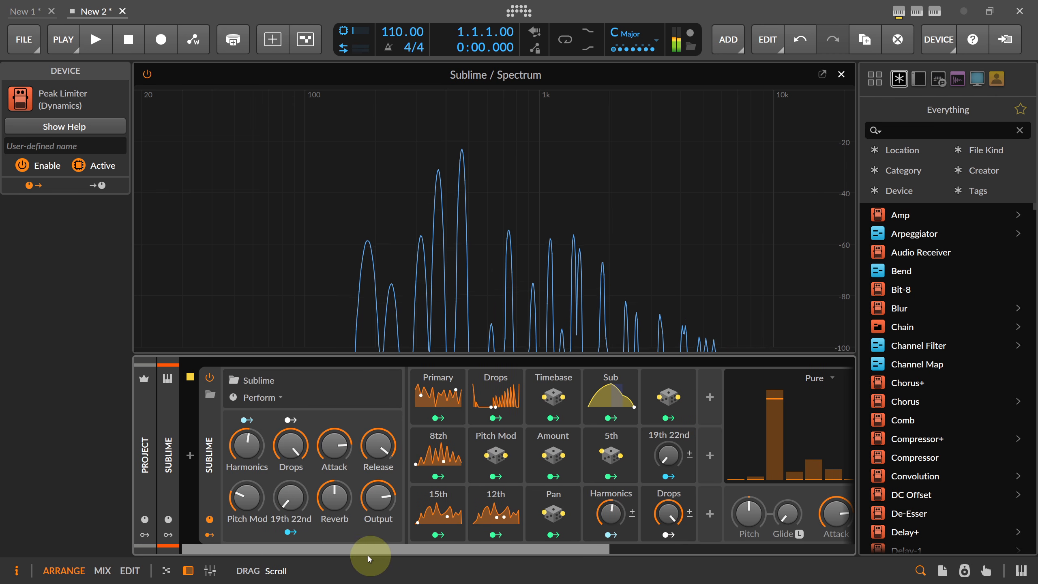
click(253, 380)
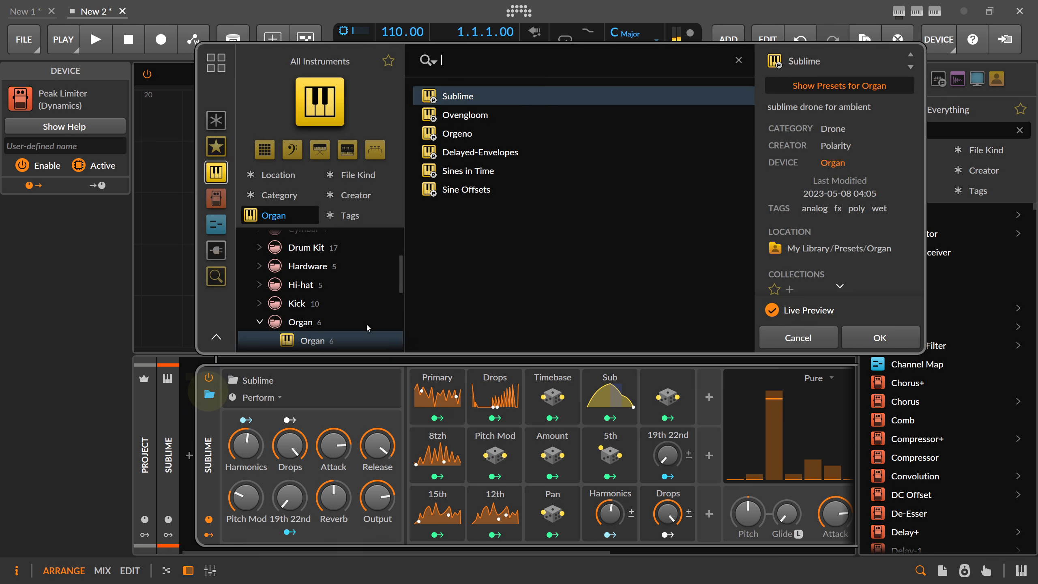
double_click(466, 189)
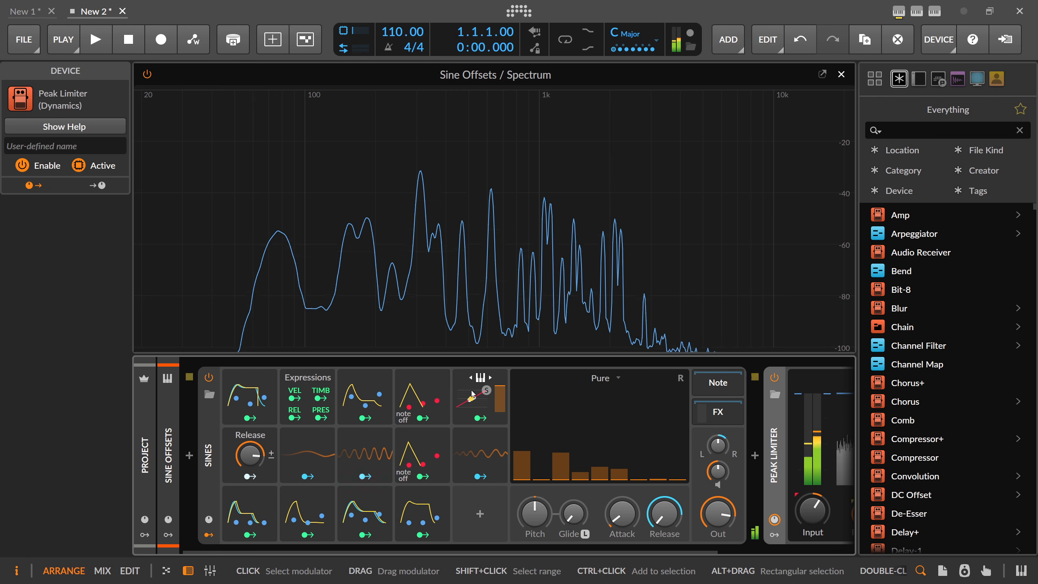
drag(517, 548, 496, 541)
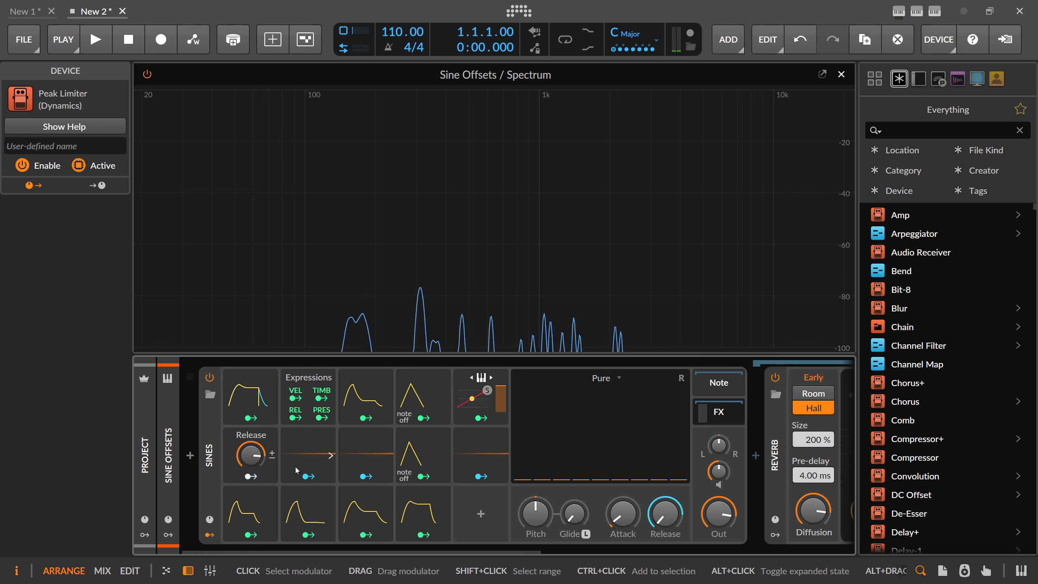
Step: Delete the Sine Offsets instrument and insert a fresh Organ device in front of the Peak Limiter
click(213, 431)
key(Delete)
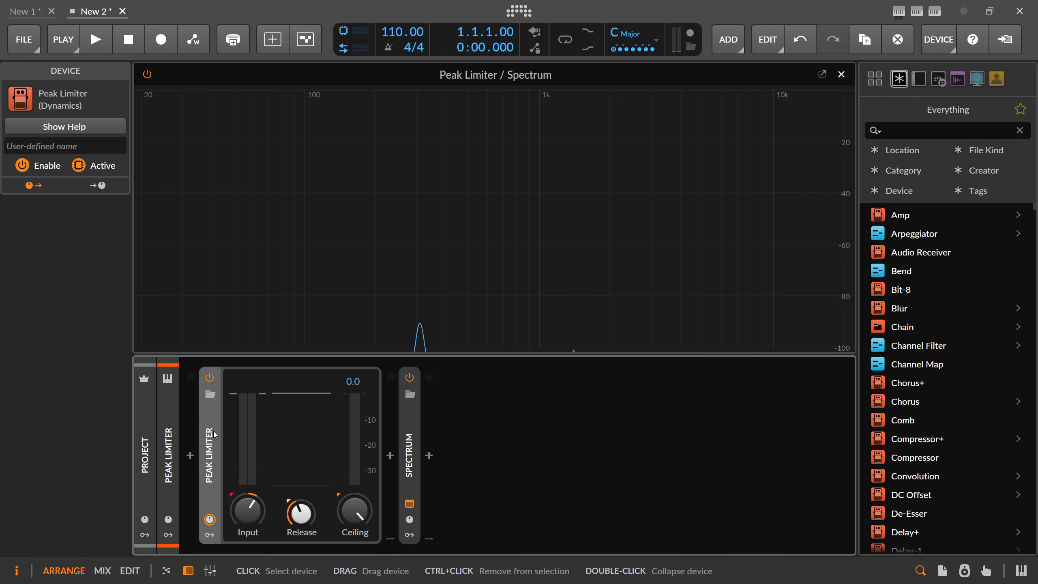
click(191, 455)
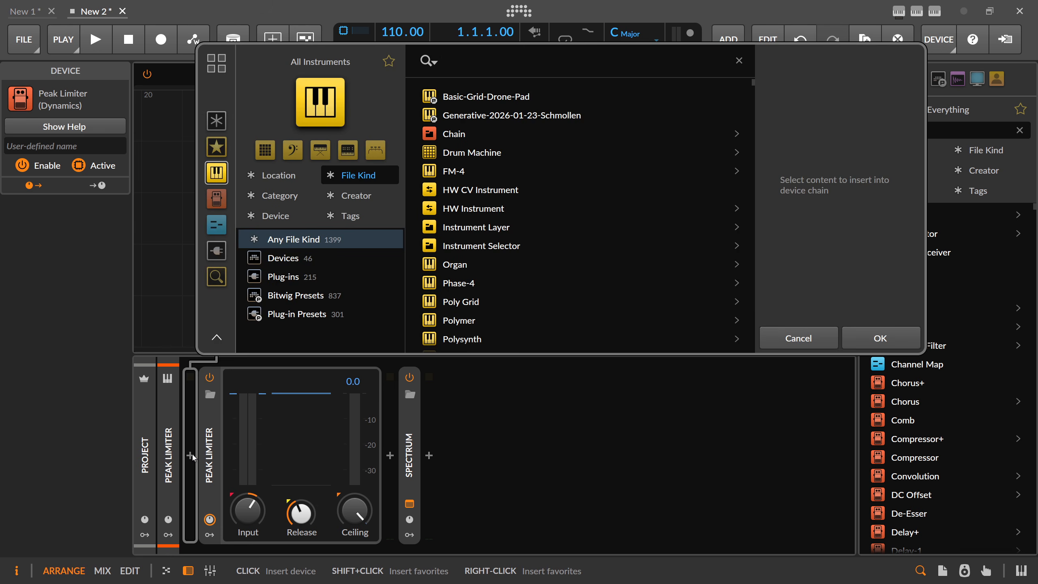
text(organ)
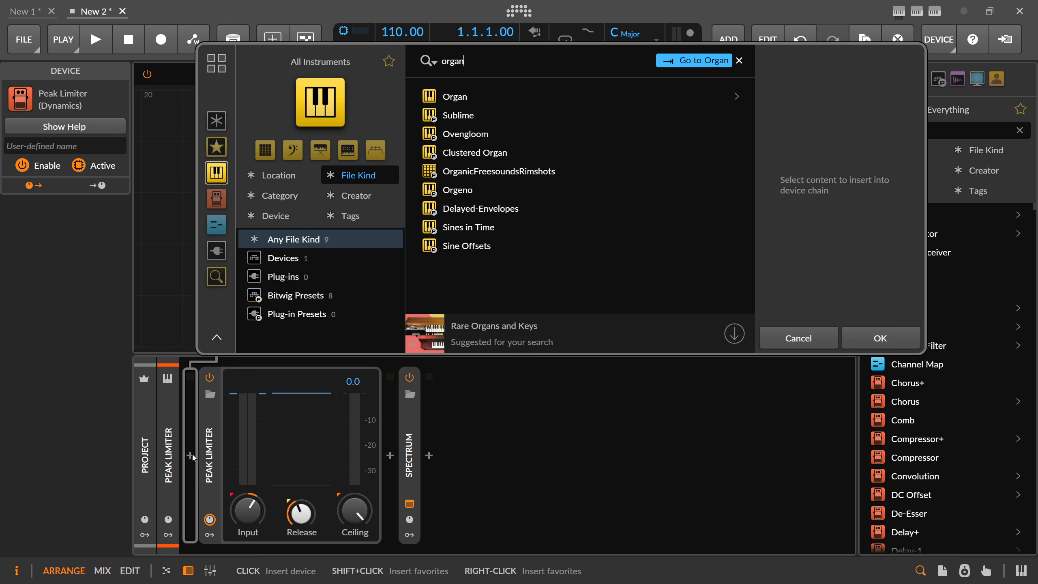
key(Return)
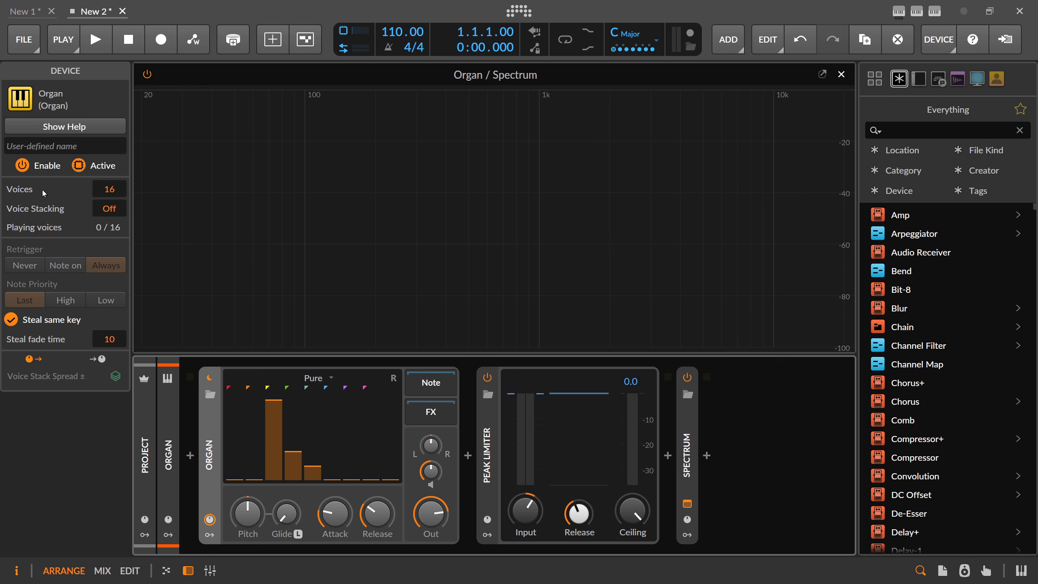
Step: Try the Organ with Mono voices, and return it to polyphonic with 15 voices
click(112, 193)
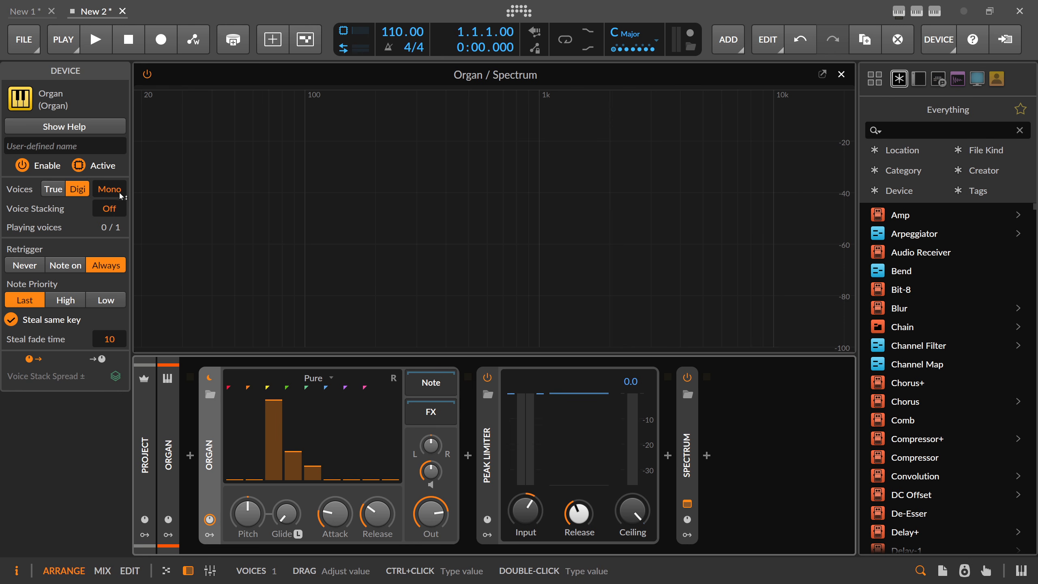
click(208, 442)
mouse_move(113, 194)
mouse_down()
mouse_move(112, 181)
mouse_move(113, 193)
mouse_up()
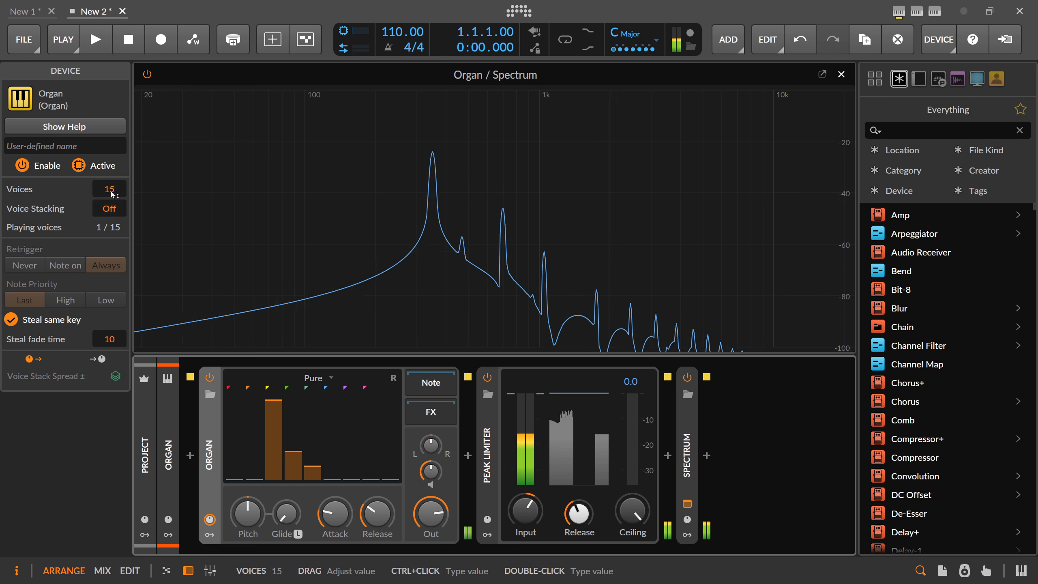
Step: Try raising several upper harmonic drawbars, and silence every drawbar except the fundamental (8')
mouse_move(333, 470)
mouse_down()
mouse_move(335, 446)
mouse_move(326, 469)
mouse_move(314, 427)
mouse_move(301, 437)
mouse_move(312, 455)
mouse_up()
drag(374, 476, 374, 453)
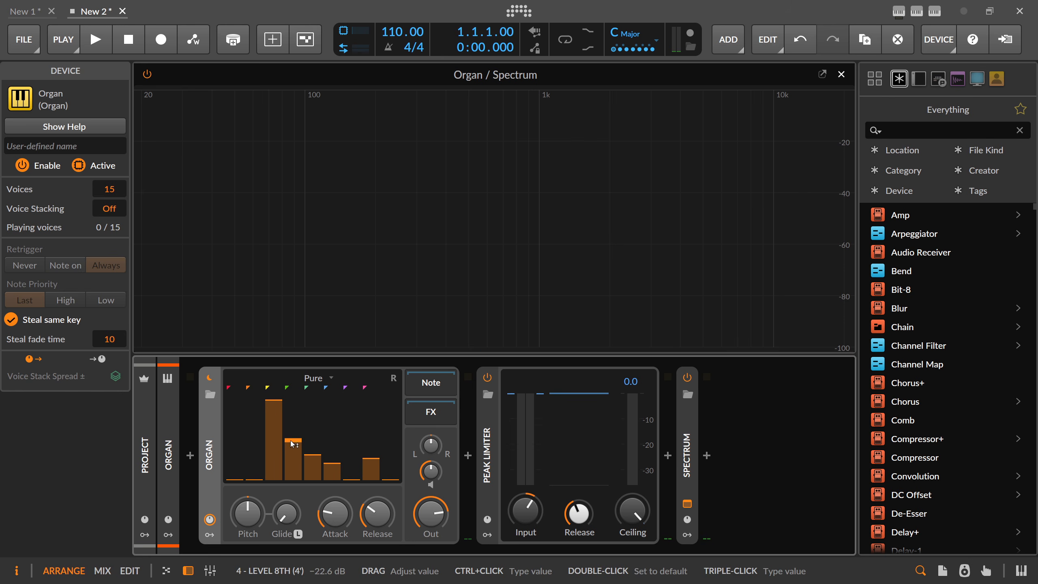
drag(292, 443, 292, 483)
drag(311, 467, 311, 483)
mouse_move(332, 465)
mouse_down()
mouse_move(331, 483)
mouse_move(353, 487)
mouse_up()
drag(369, 461, 369, 484)
drag(314, 470, 314, 482)
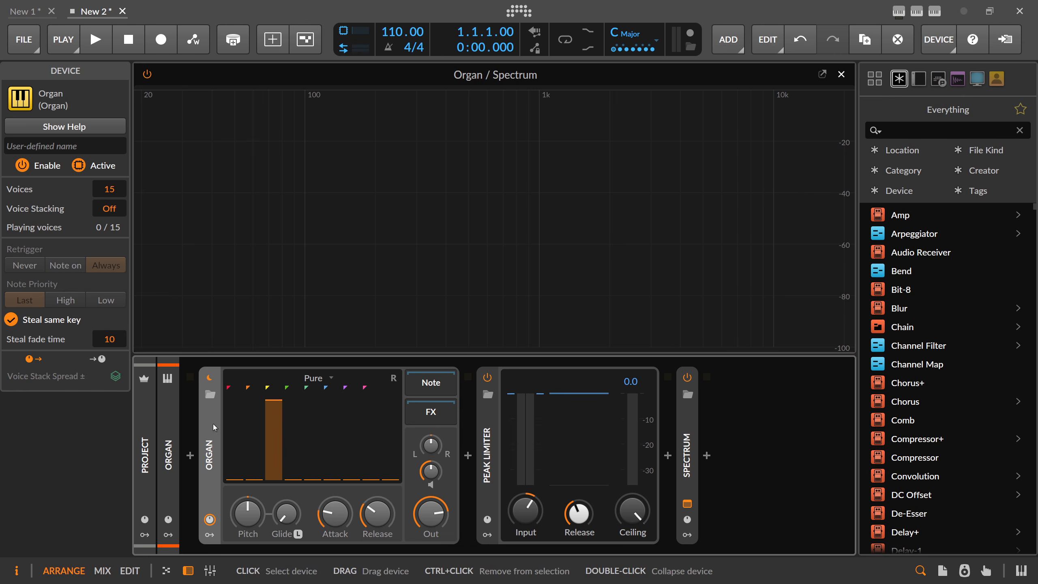
Step: Set the Organ's voice stacking to 4
double_click(116, 208)
text(4)
key(Return)
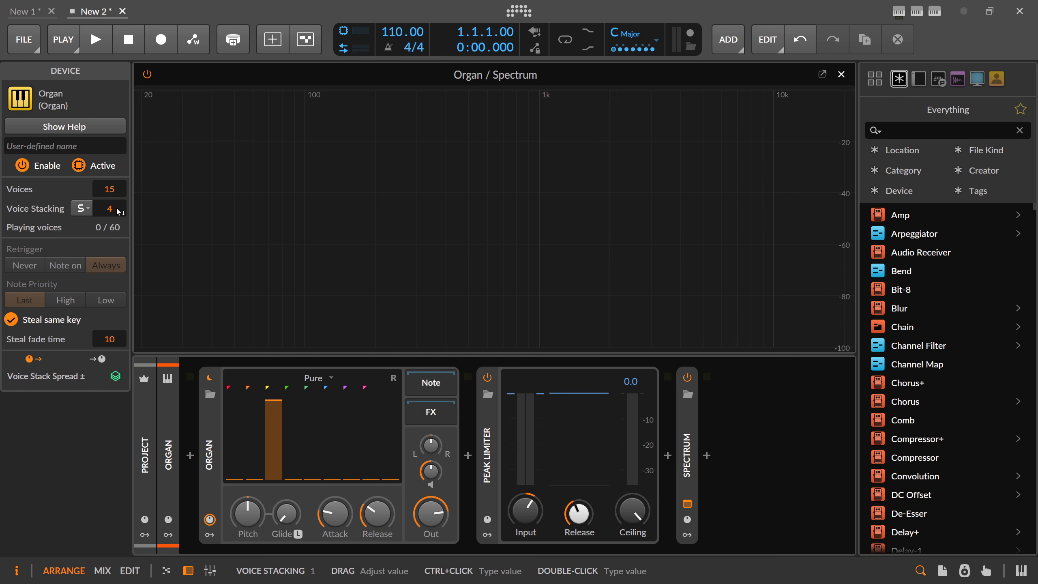
Step: Show the Organ's modulator slots and add a Stack Spread modulator in the first one
click(210, 534)
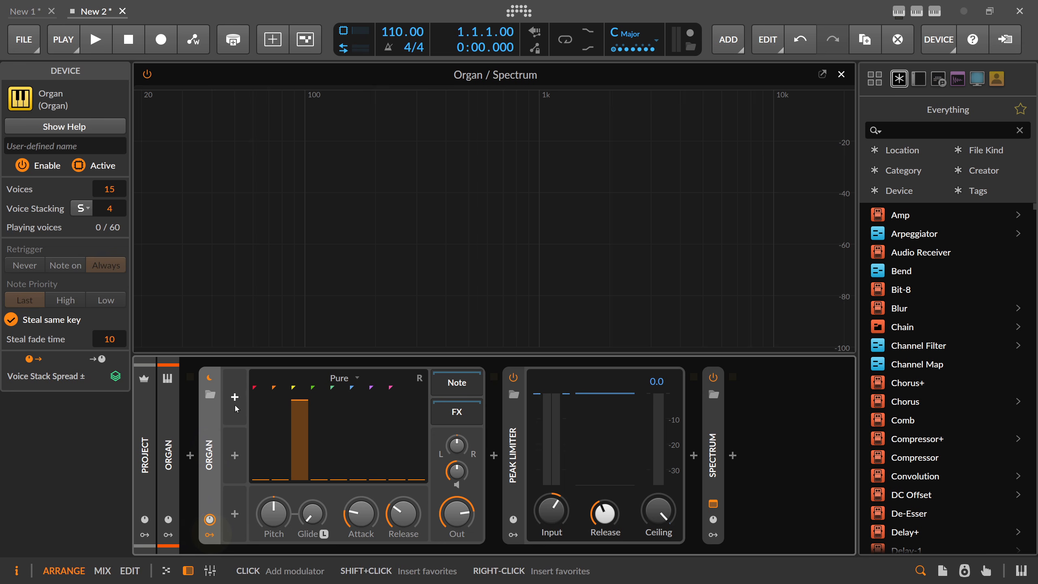
click(235, 397)
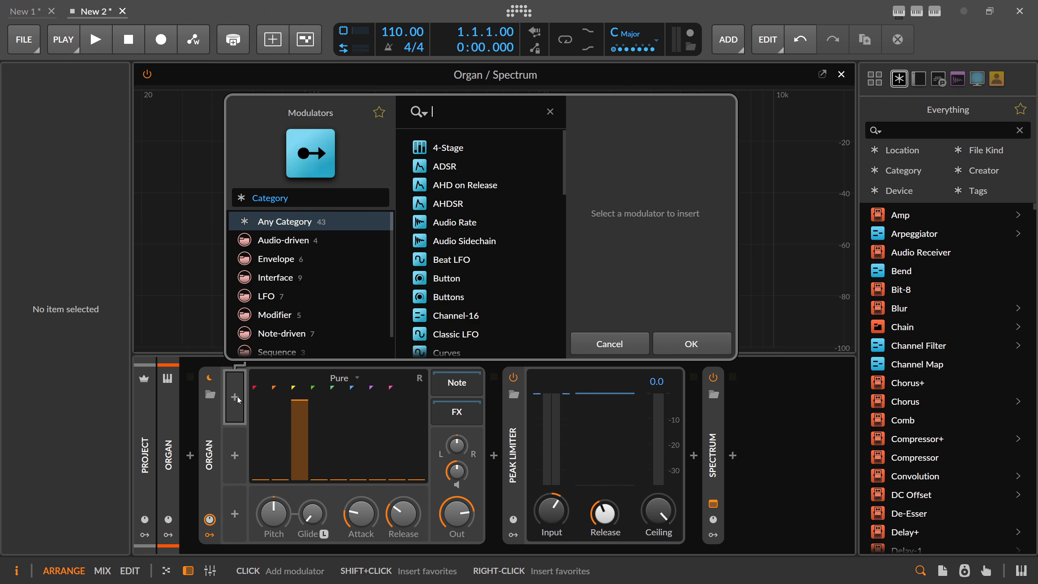
text(stack)
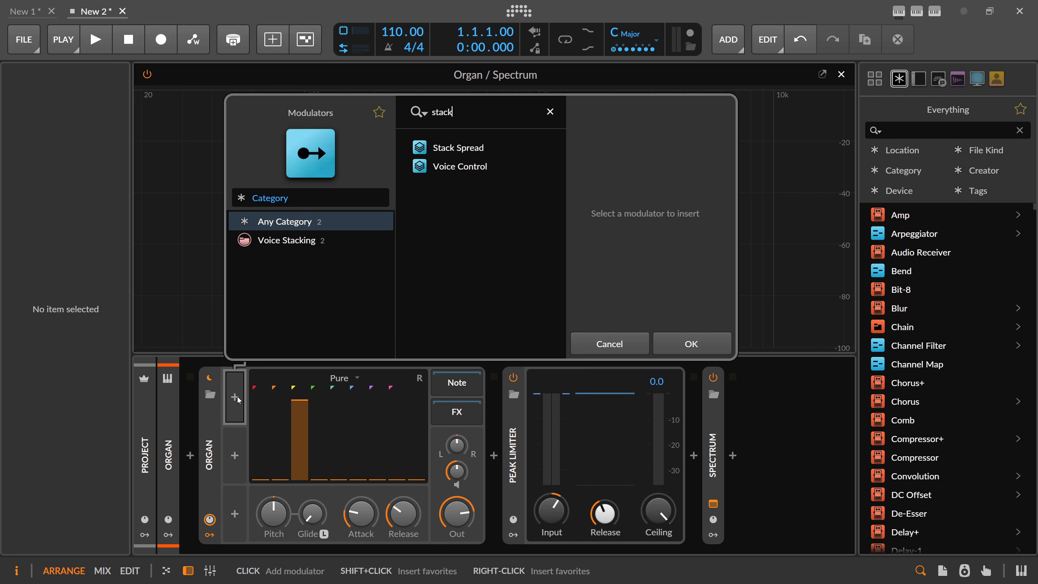
key(Return)
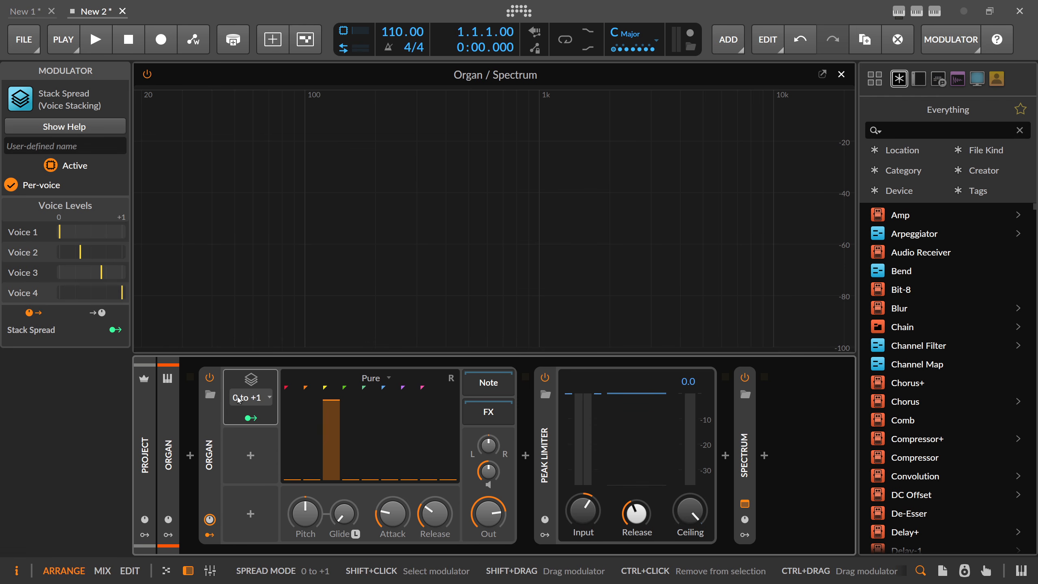
Step: Map the Stack Spread modulator to the Organ's Pitch with a modulation amount of 5.760
click(251, 417)
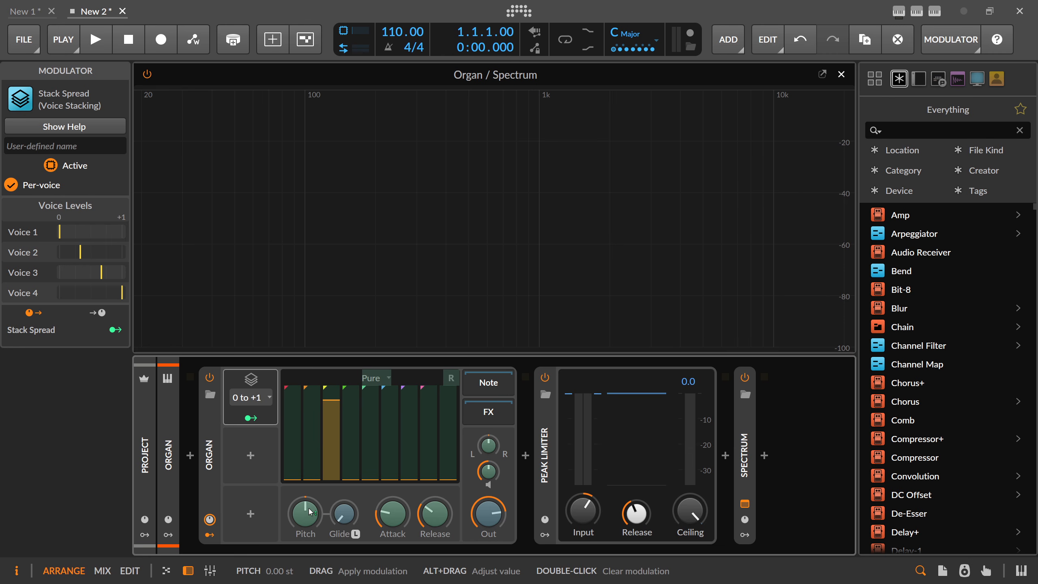
mouse_move(309, 511)
mouse_down()
mouse_move(310, 422)
mouse_move(310, 516)
mouse_up()
click(257, 419)
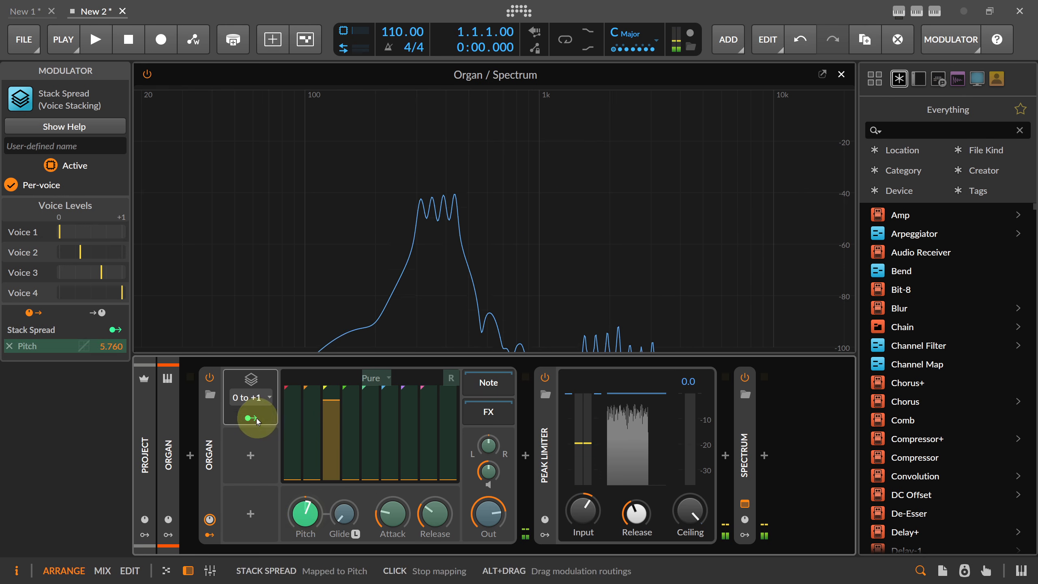
Step: Set the Organ's voice stacking to 16 and increase the Stack Spread's Pitch modulation amount to 12.06
click(208, 440)
drag(111, 190, 110, 206)
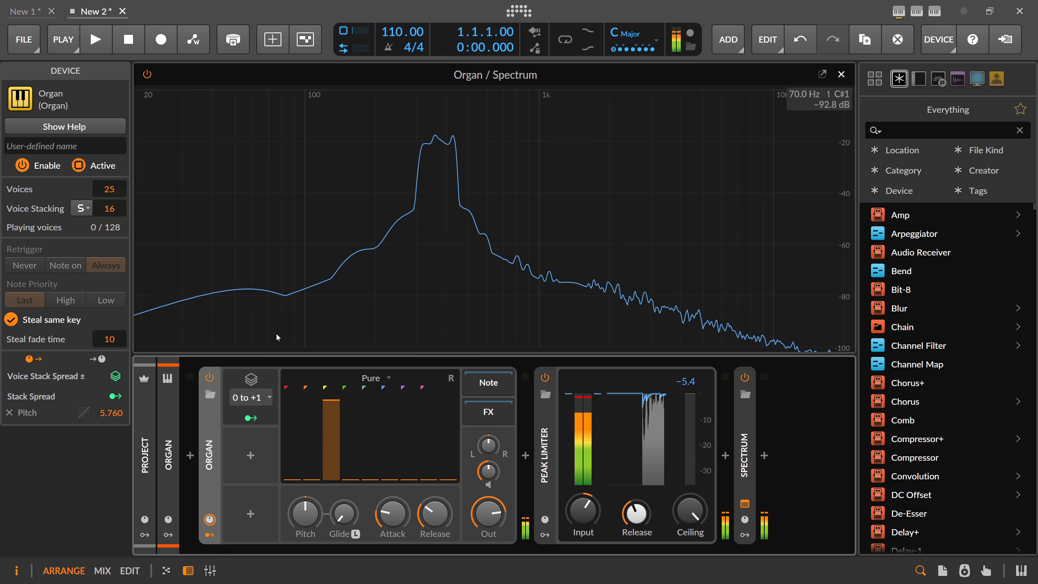
click(257, 417)
mouse_move(306, 514)
mouse_down()
mouse_move(306, 497)
mouse_move(315, 507)
mouse_up()
click(256, 417)
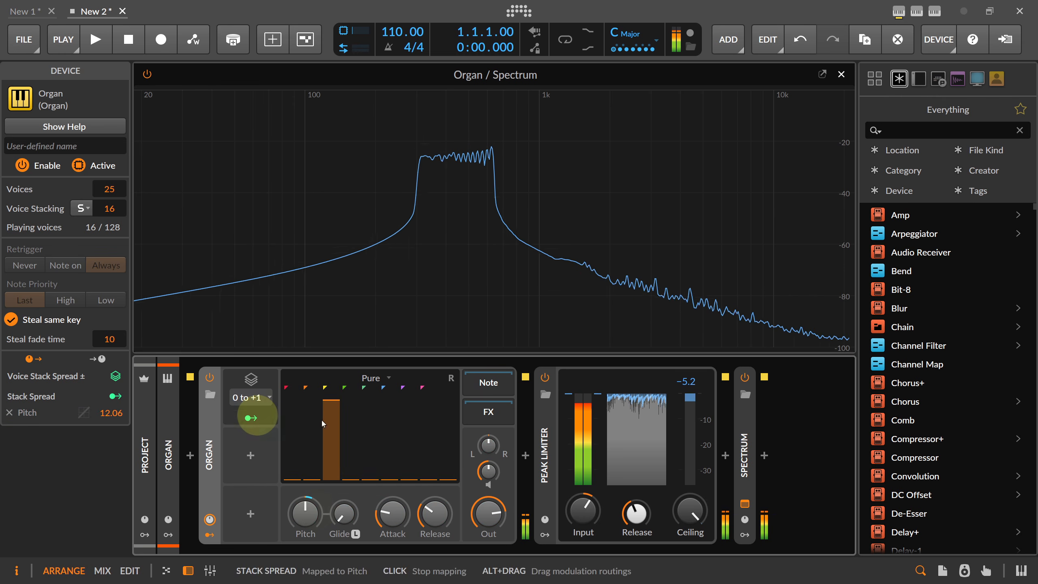
Step: Enable the Organ's R option and raise the Stack Spread's Pitch modulation amount to 34.56
click(453, 380)
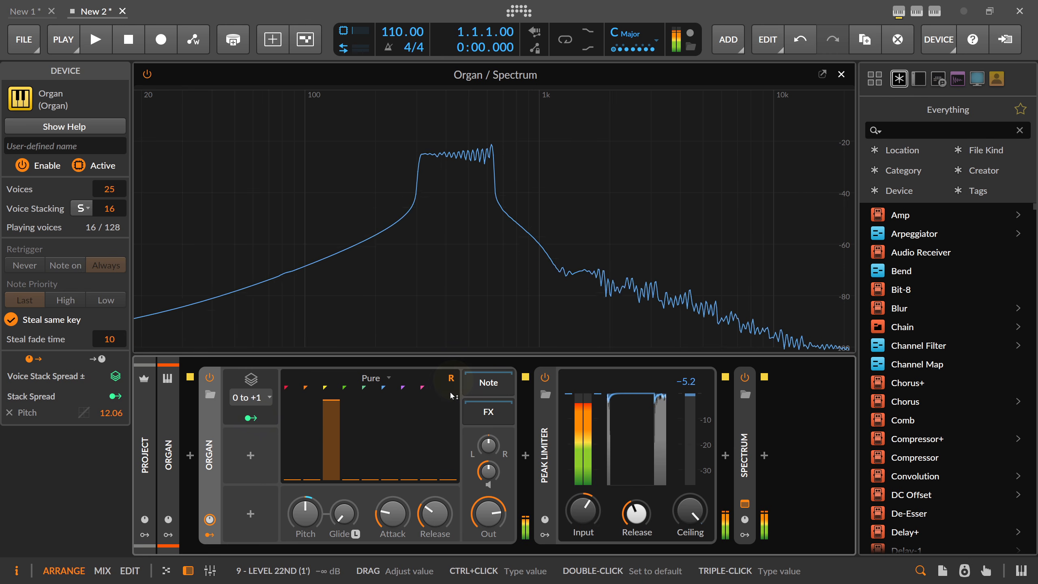
click(250, 417)
drag(306, 514, 306, 484)
click(251, 418)
Step: Reduce the Organ's Attack to its minimum, shorten its Release and lower its Out level
drag(395, 514, 396, 546)
drag(440, 511, 439, 528)
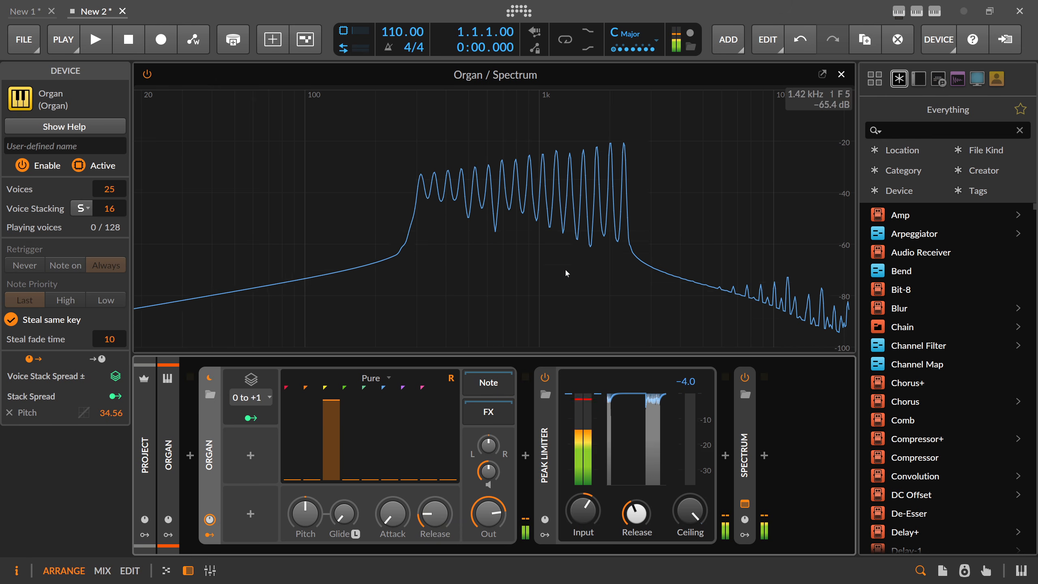
drag(491, 509, 489, 514)
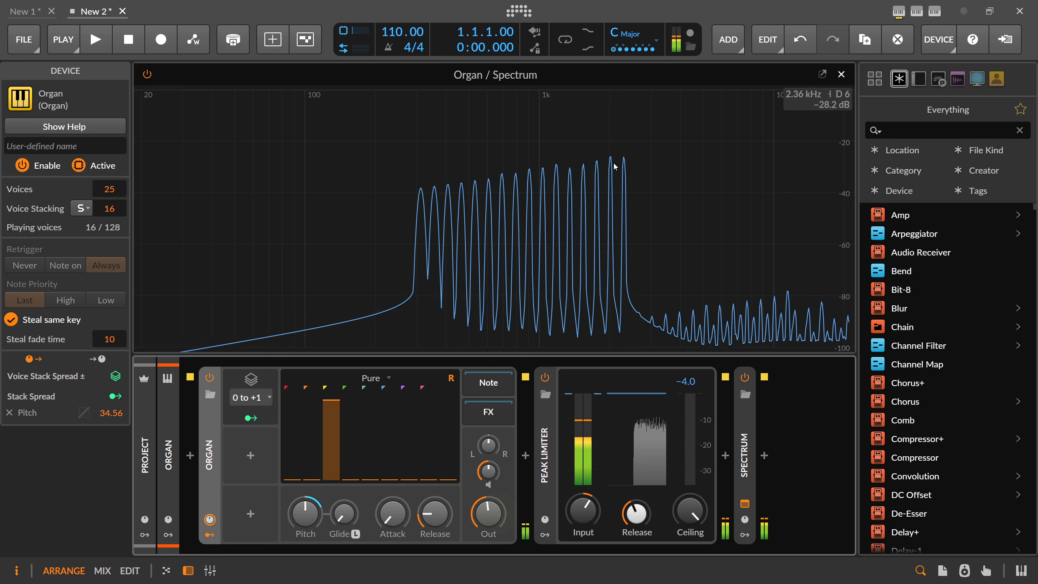
Step: Map the Stack Spread to the Organ's voice Gain at -0.68 and adjust its Pitch modulation amount to 34.02
click(268, 421)
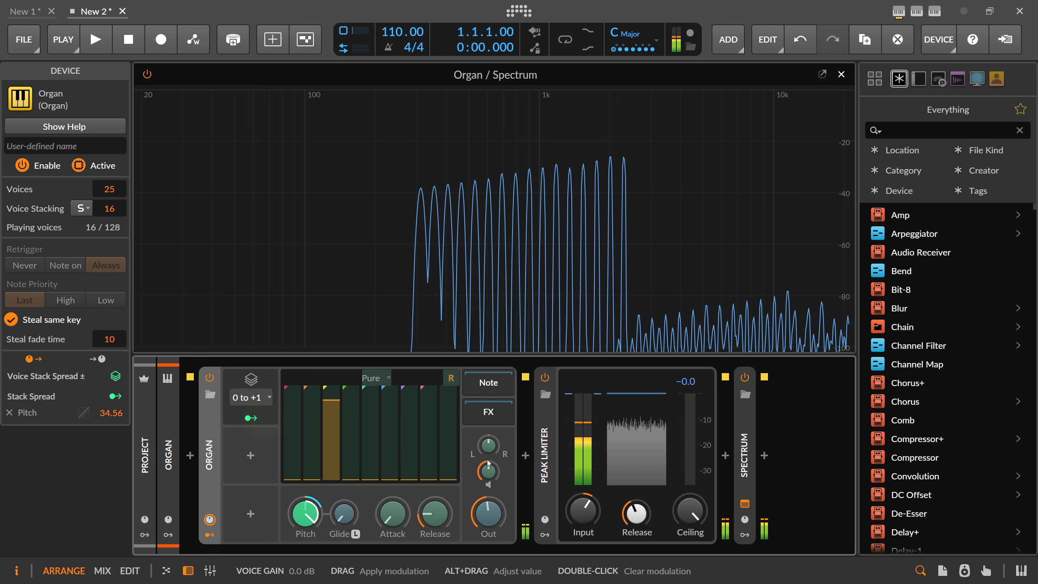
mouse_move(488, 471)
mouse_down()
mouse_move(489, 489)
mouse_move(489, 474)
mouse_up()
click(262, 419)
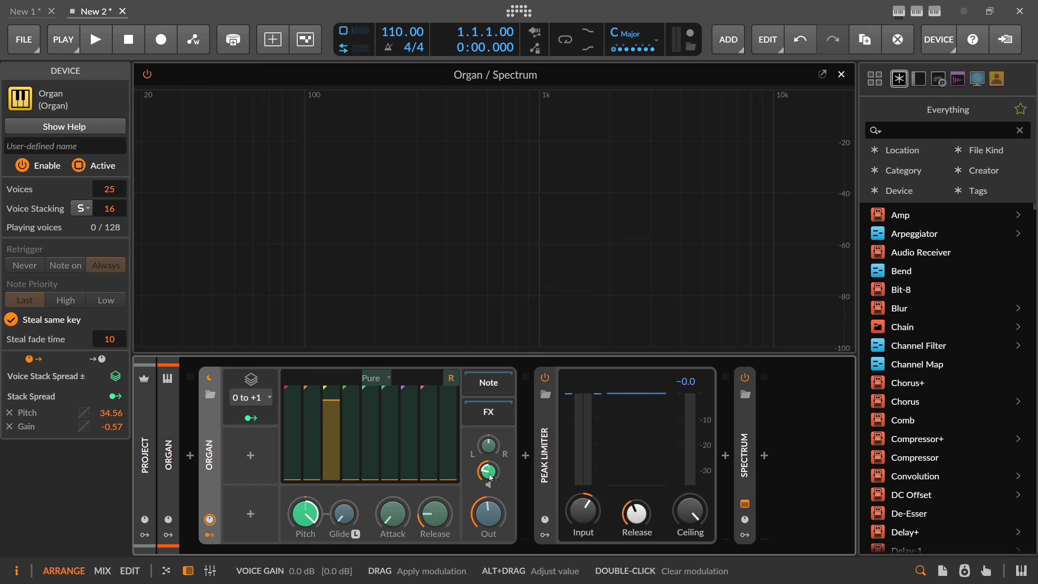
drag(490, 472, 490, 471)
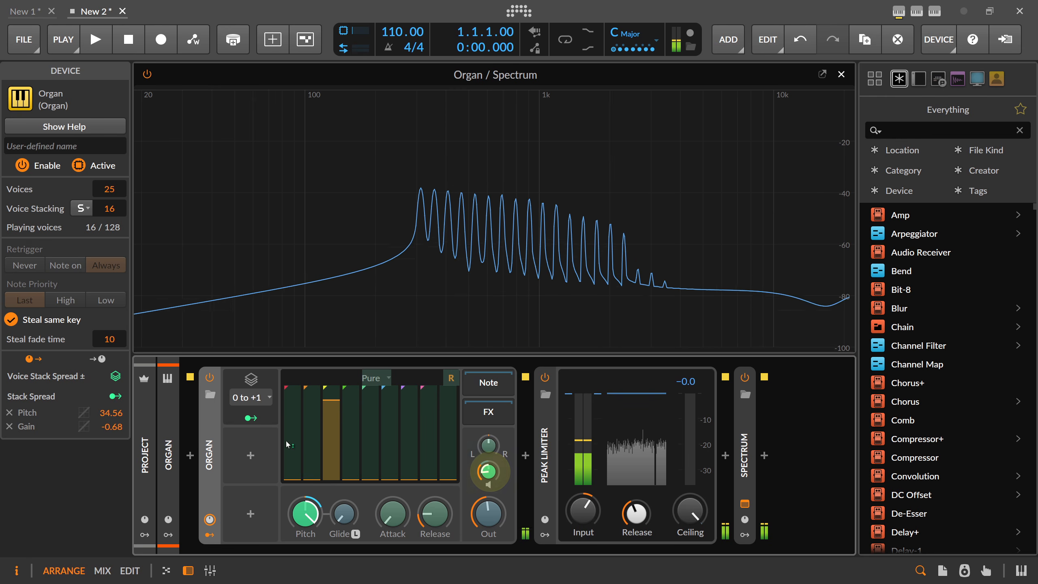
mouse_move(320, 492)
mouse_down()
mouse_move(320, 510)
mouse_move(320, 478)
mouse_move(320, 492)
mouse_up()
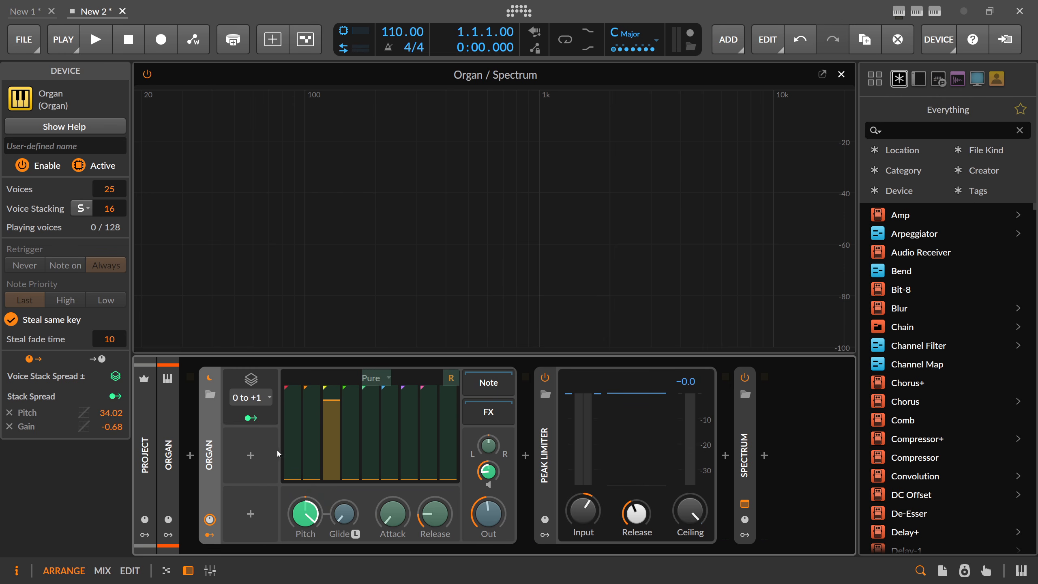
Step: Map the Stack Spread modulator to the Organ's Release at ÷5.62 and its Attack at ×37584
click(262, 420)
click(262, 421)
drag(440, 508, 393, 464)
click(338, 485)
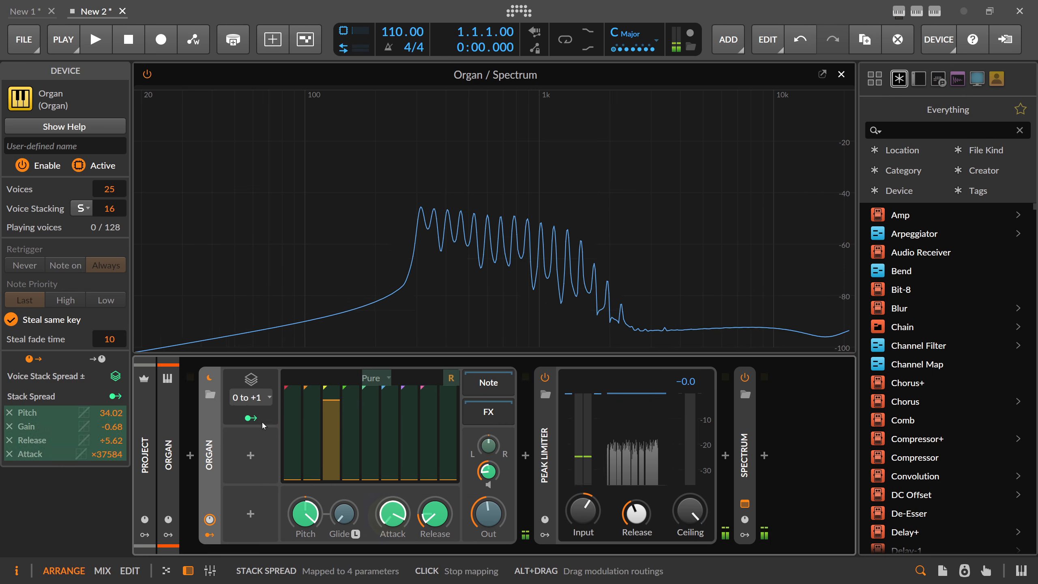
Step: Reduce the Stack Spread's Pitch modulation to 5.760 and map it to the 5 (12th) drawbar at 0.050 and the 2 (5th) drawbar at 0.942
mouse_move(306, 514)
mouse_down()
mouse_move(344, 509)
mouse_move(344, 487)
mouse_move(310, 508)
mouse_up()
double_click(305, 512)
click(251, 417)
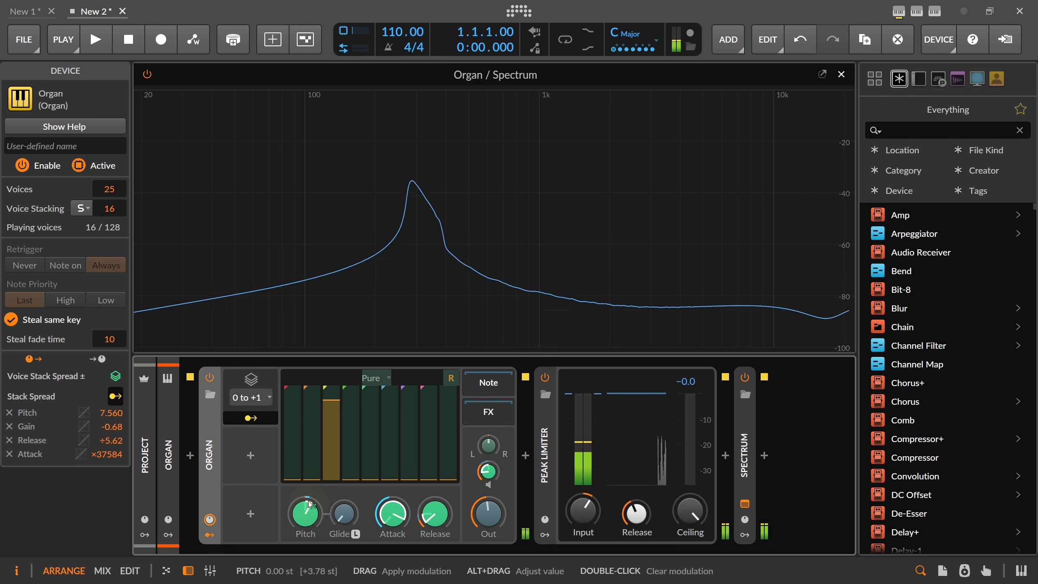
mouse_move(309, 502)
mouse_down()
mouse_move(310, 485)
mouse_move(308, 501)
mouse_up()
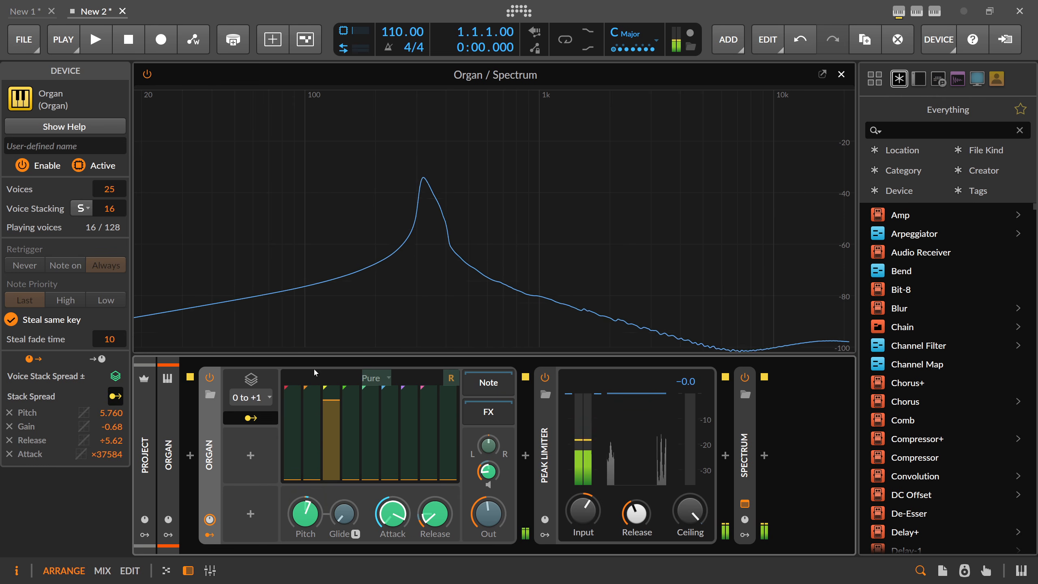
drag(370, 473, 315, 470)
click(251, 418)
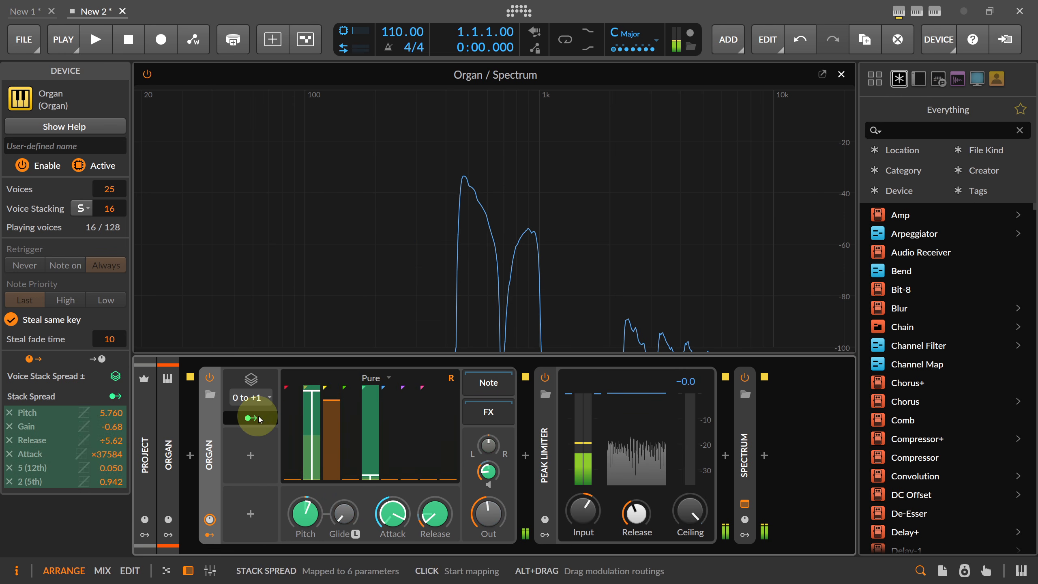
Step: Insert ValhallaSupermassive in the Organ's FX chain, set its Mix to 52.0 % and close its plug-in window
click(527, 457)
text(supermass)
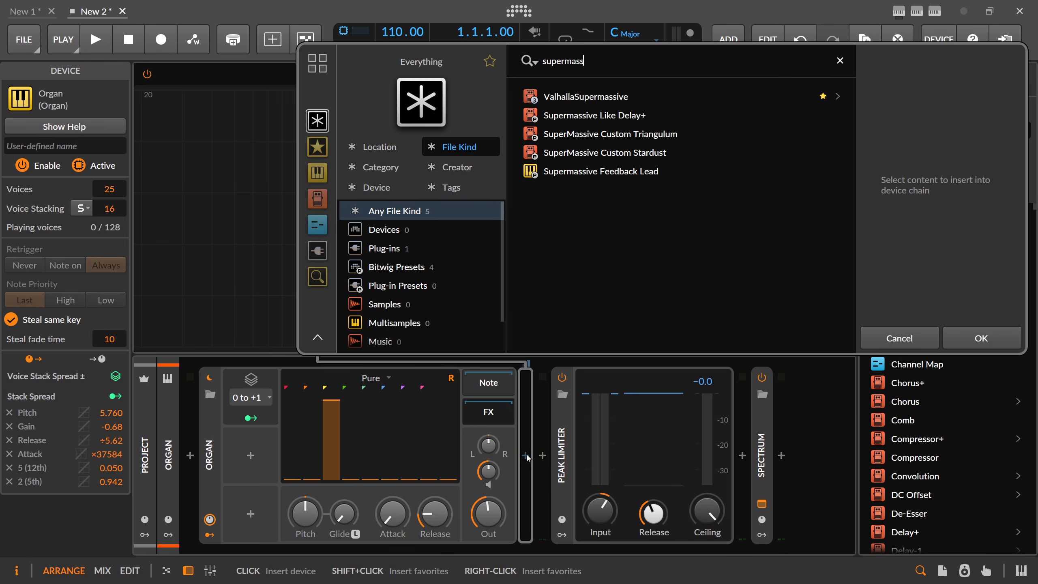
key(Return)
drag(388, 264, 394, 290)
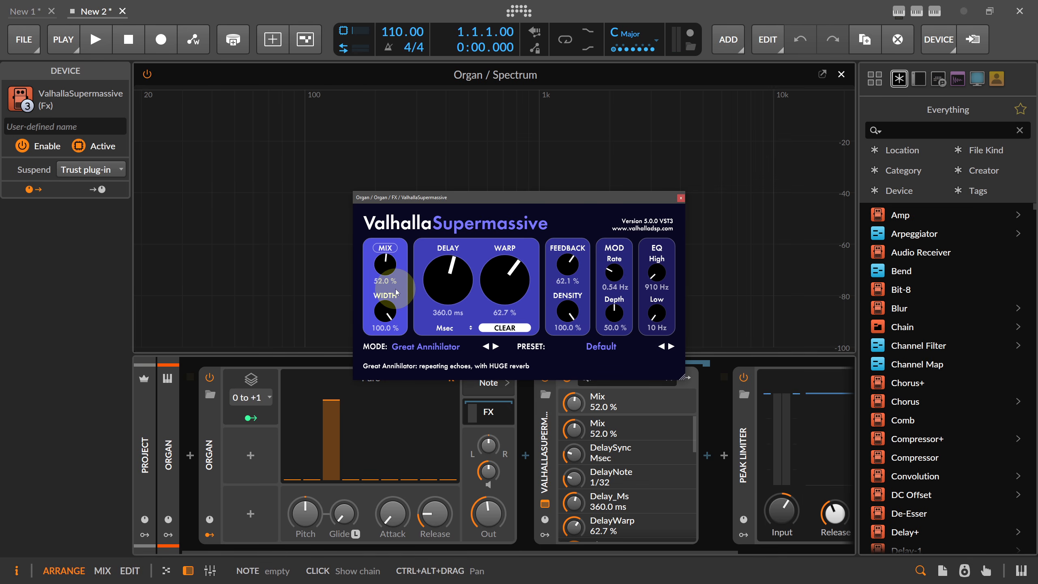
click(681, 198)
Step: Set the Stack Spread's Pitch modulation amount to 1.080
click(251, 418)
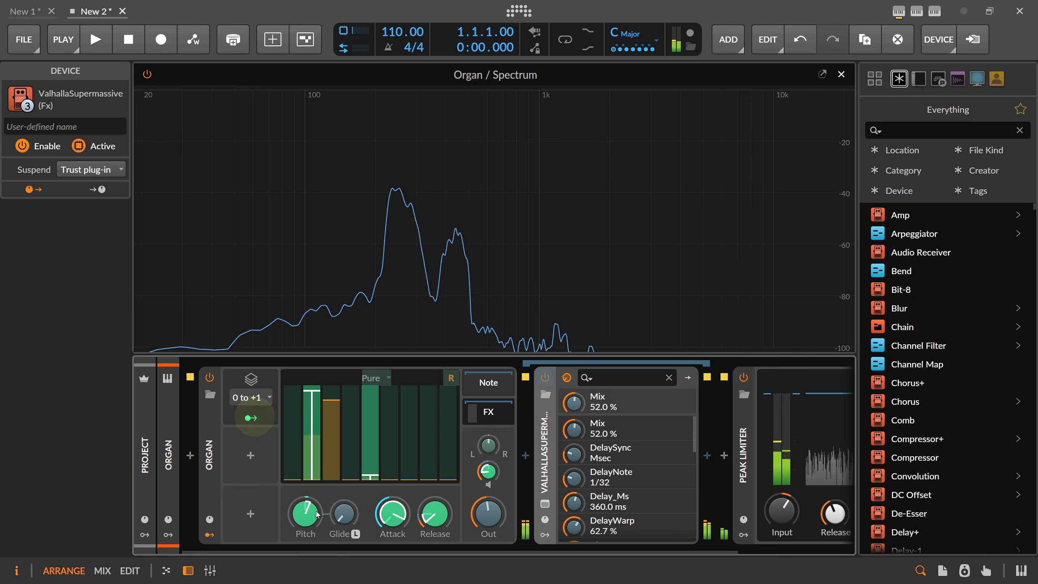
drag(305, 514, 308, 488)
click(251, 418)
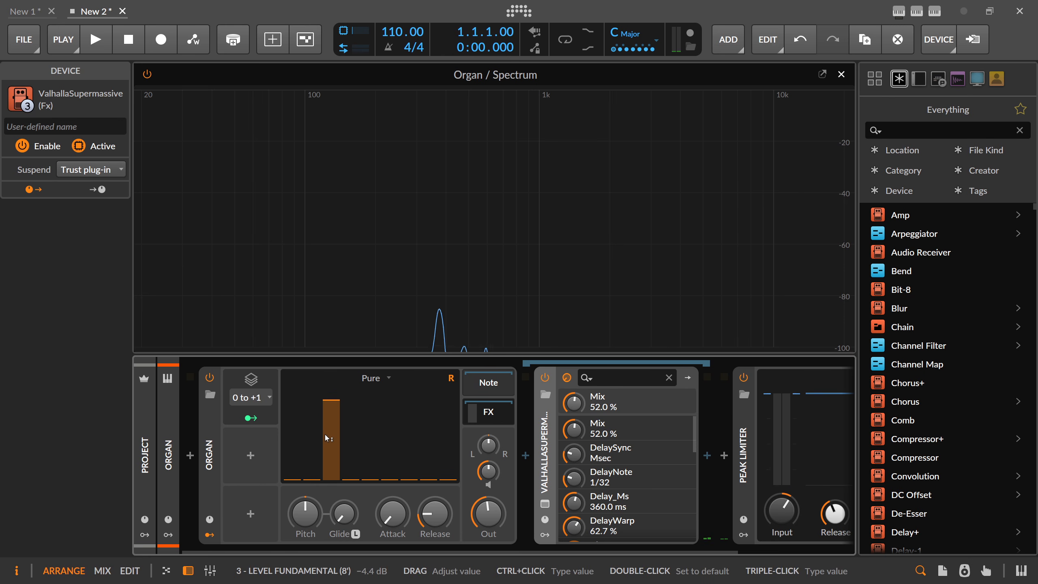
Step: Raise the Organ's fundamental (8') drawbar to its full level and turn its voice stacking off
drag(336, 403, 336, 388)
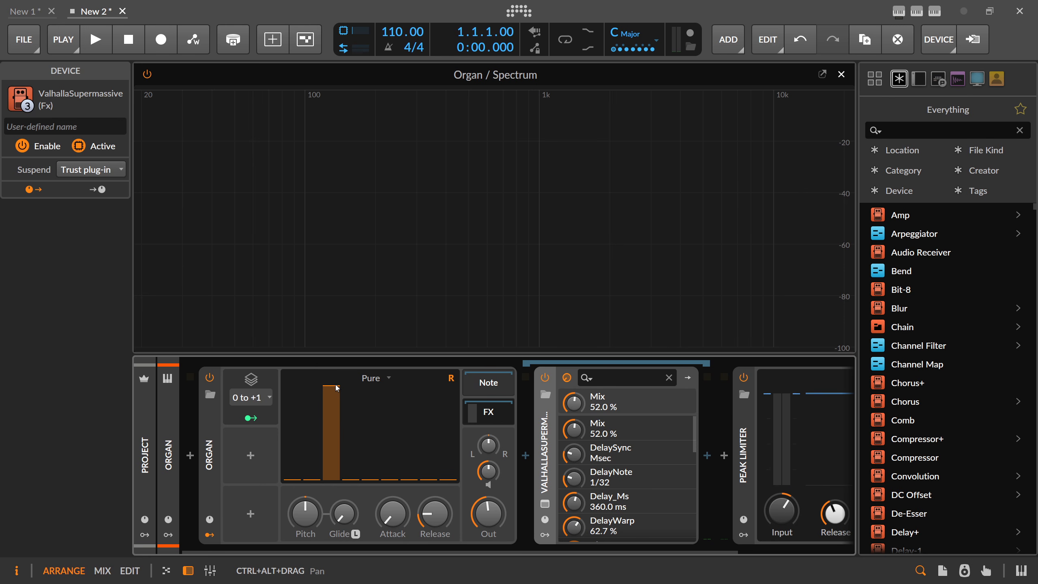
click(211, 447)
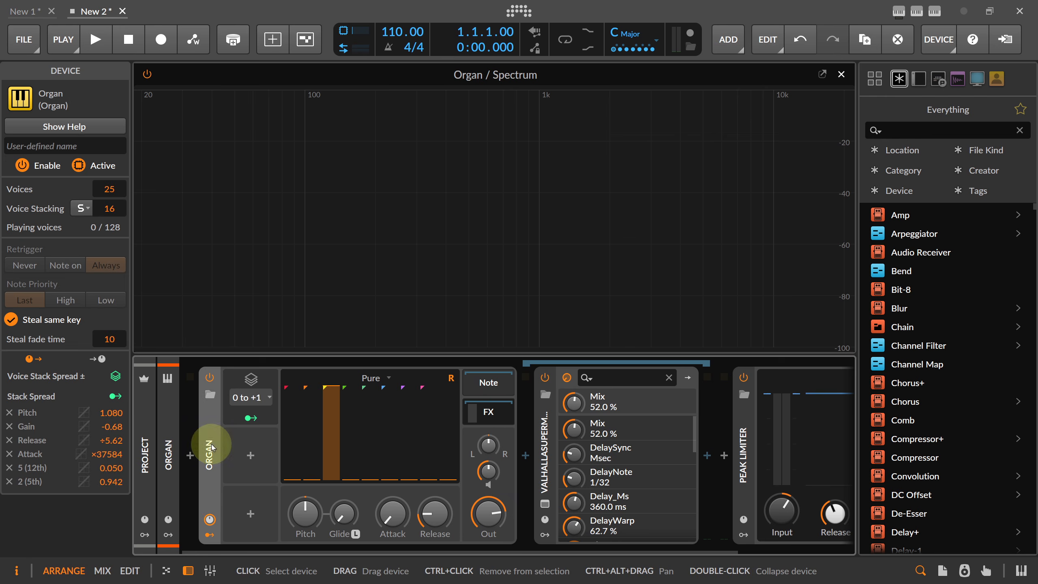
drag(118, 208, 123, 218)
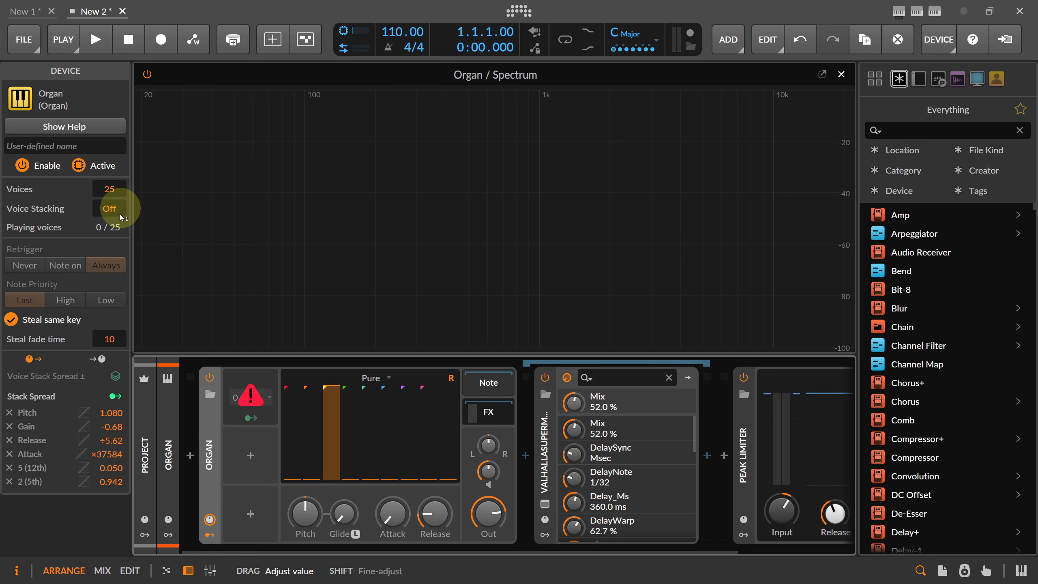
Step: Delete the Stack Spread modulator from the Organ and remove ValhallaSupermassive from its FX chain
click(234, 380)
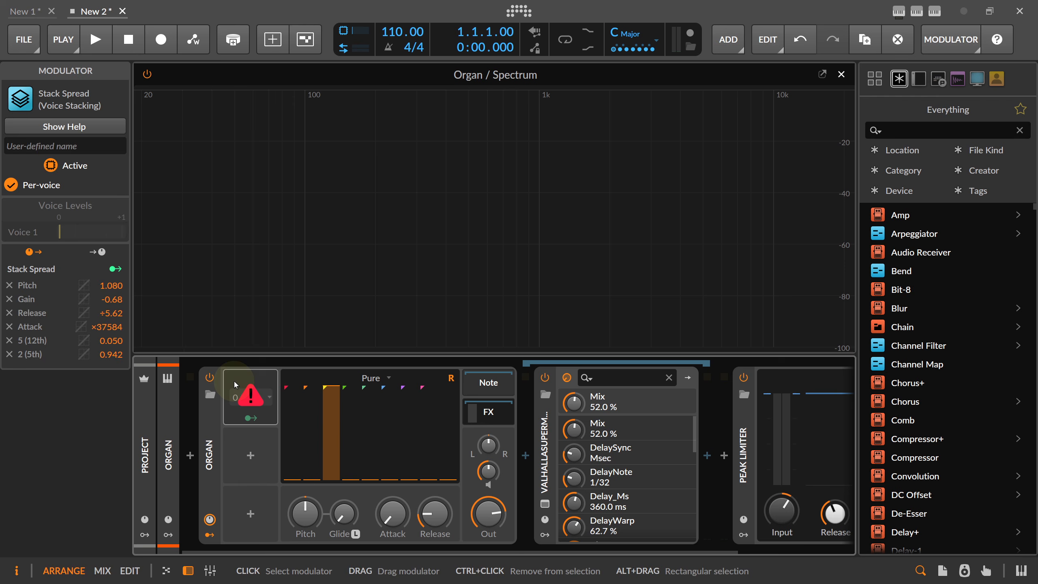
key(Delete)
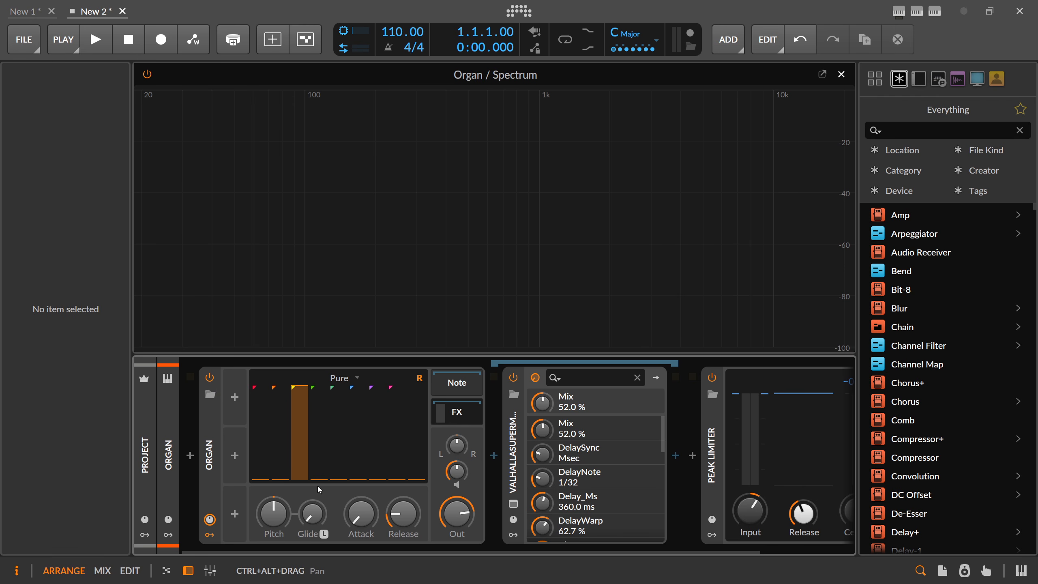
click(220, 429)
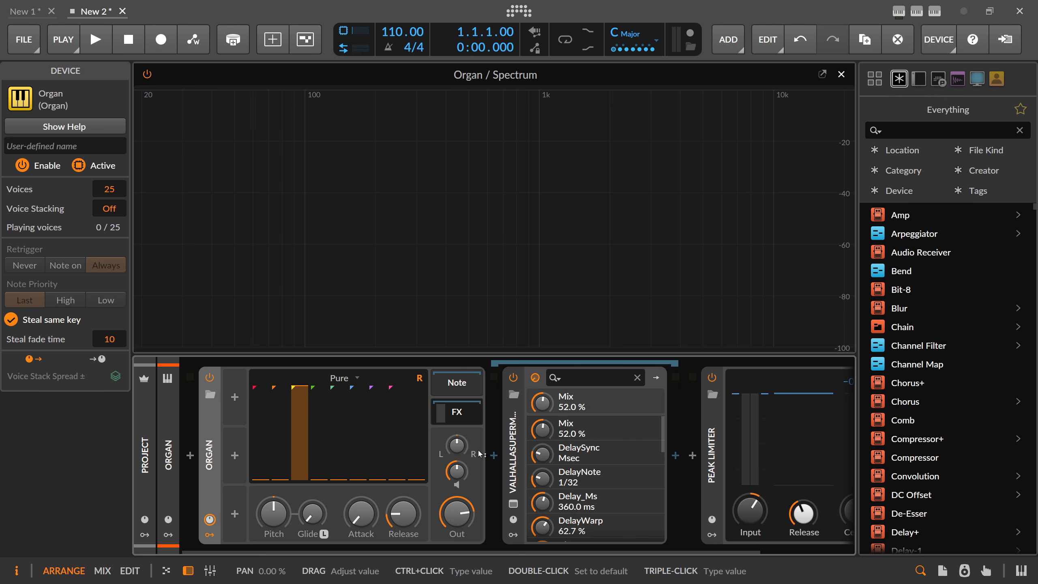
key(Delete)
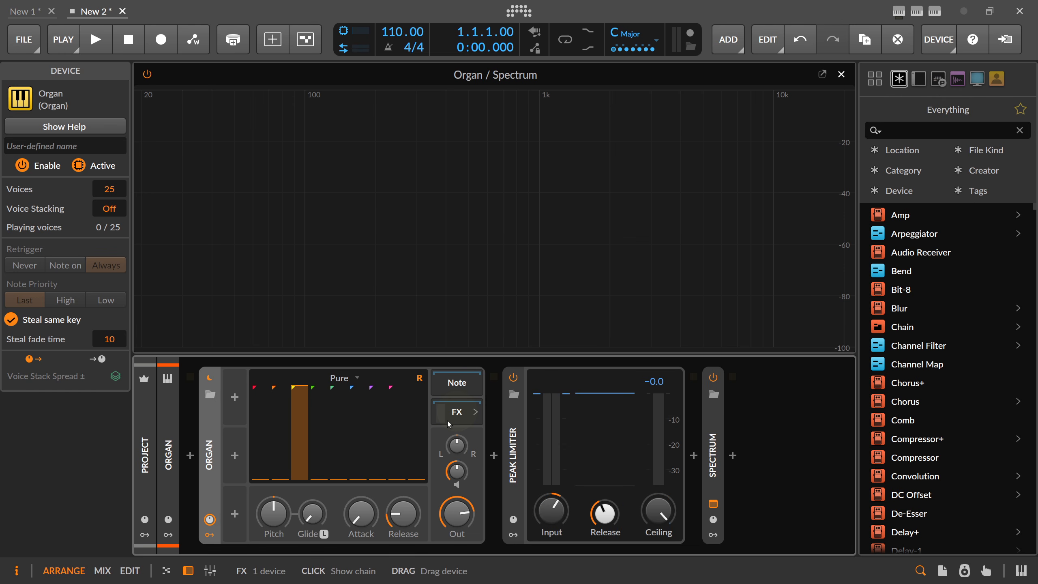